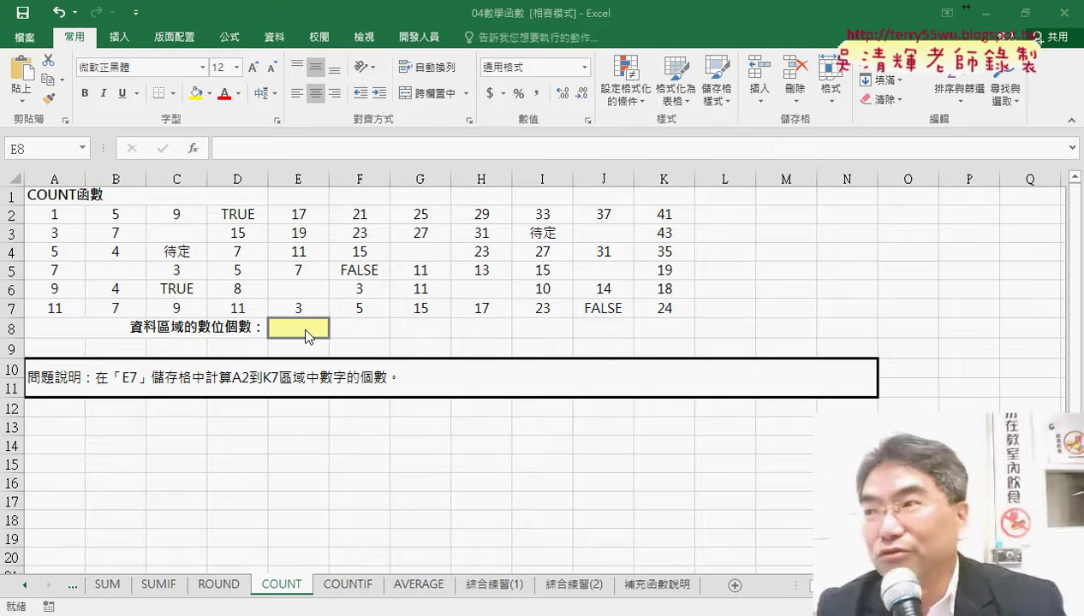
Start a function in E8 and filter the function list to the Statistical category.
{"action": "left_click", "coordinate": [307, 334]}
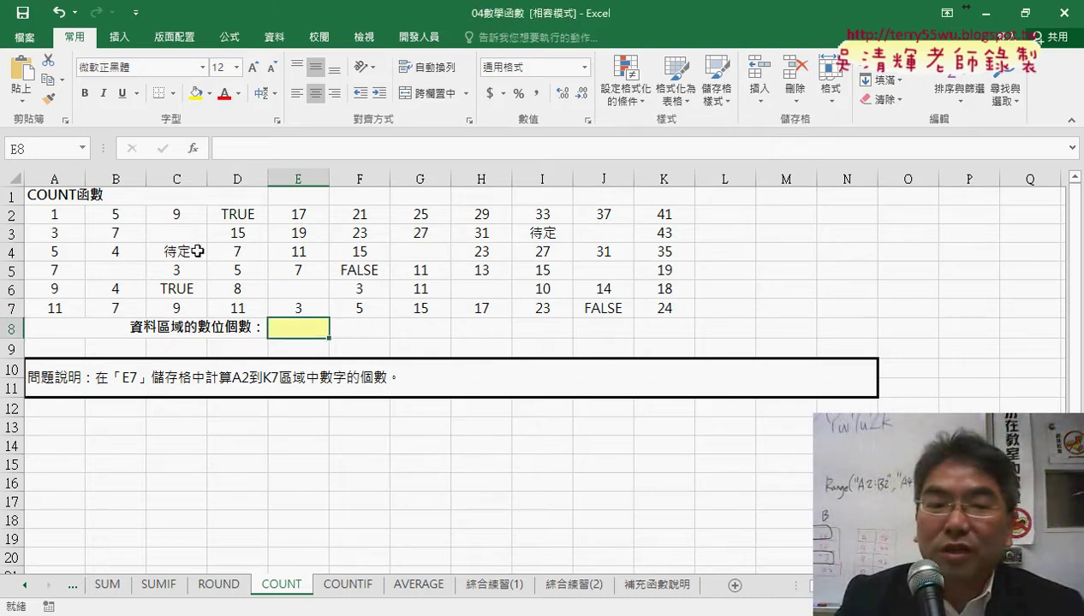
{"action": "left_click", "coordinate": [197, 149]}
{"action": "left_click", "coordinate": [547, 202]}
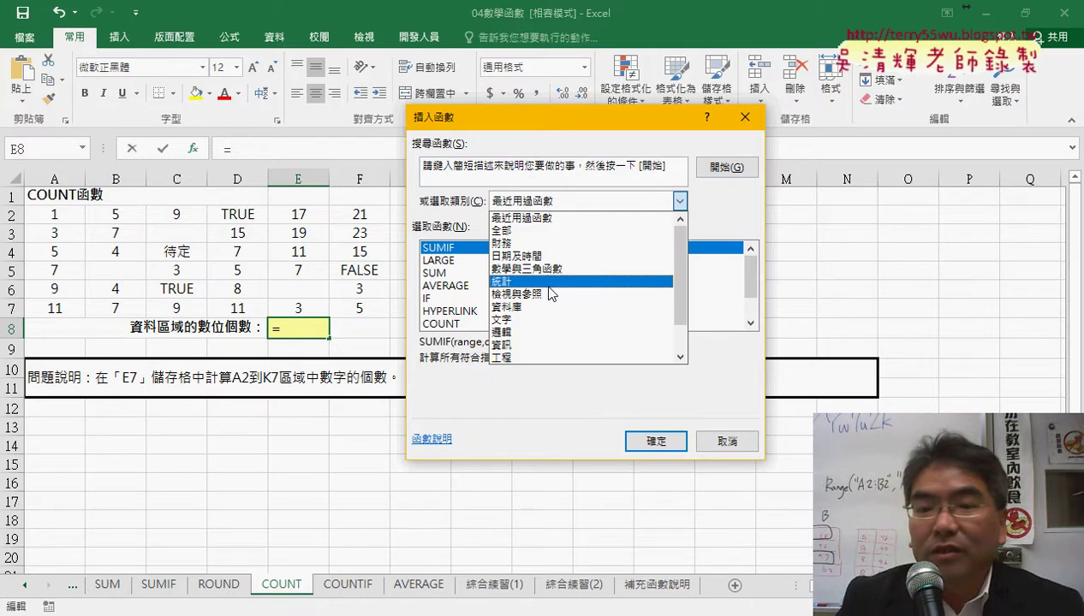
{"action": "left_click", "coordinate": [549, 285]}
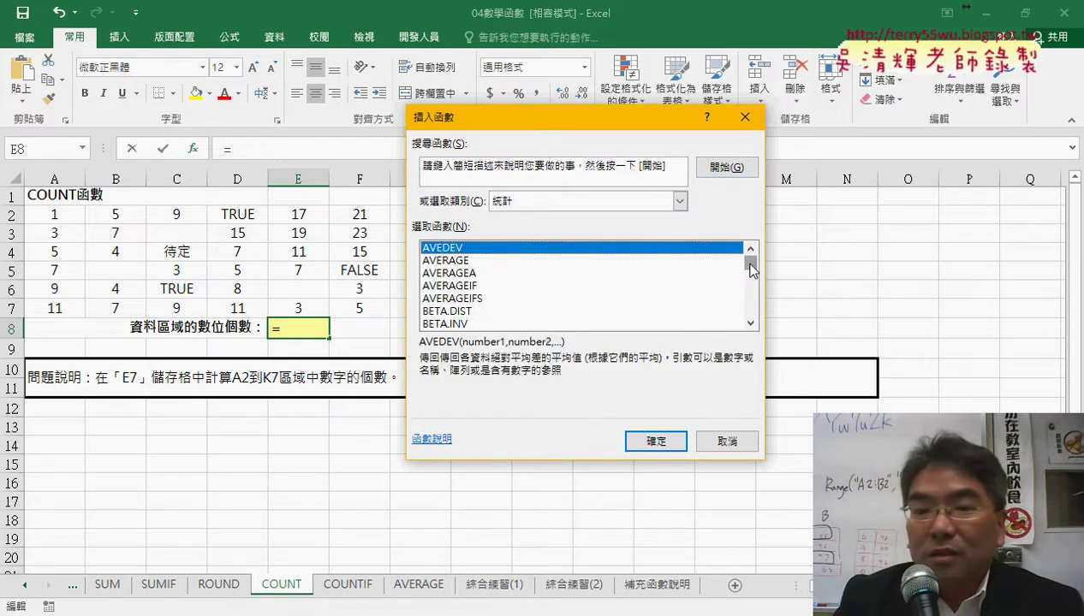
{"action": "left_click_drag", "start_coordinate": [750, 262], "coordinate": [750, 272]}
{"action": "left_click", "coordinate": [750, 249]}
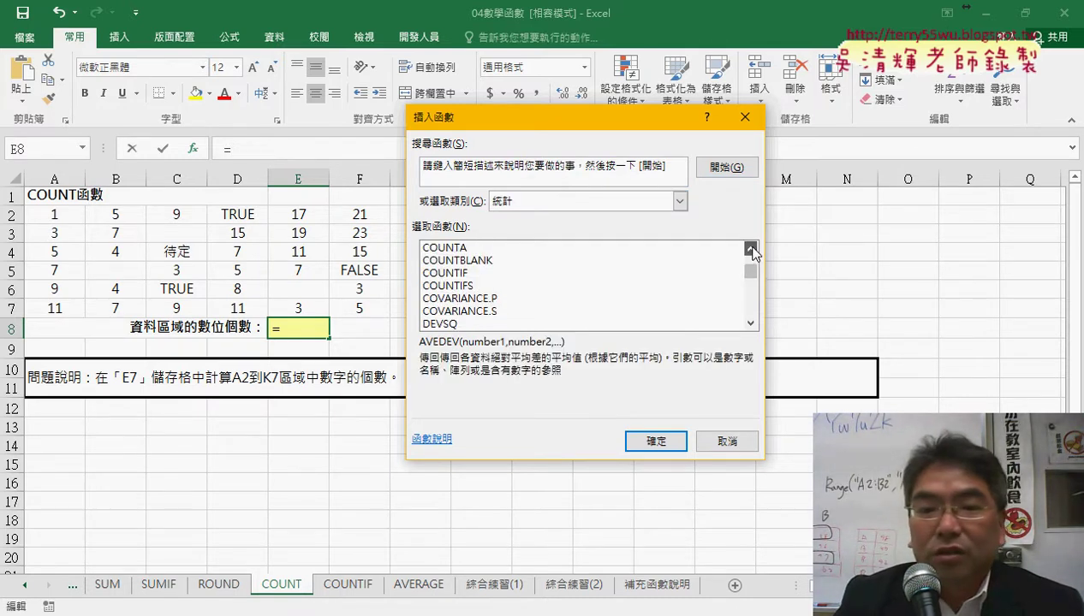
{"action": "left_click", "coordinate": [748, 249]}
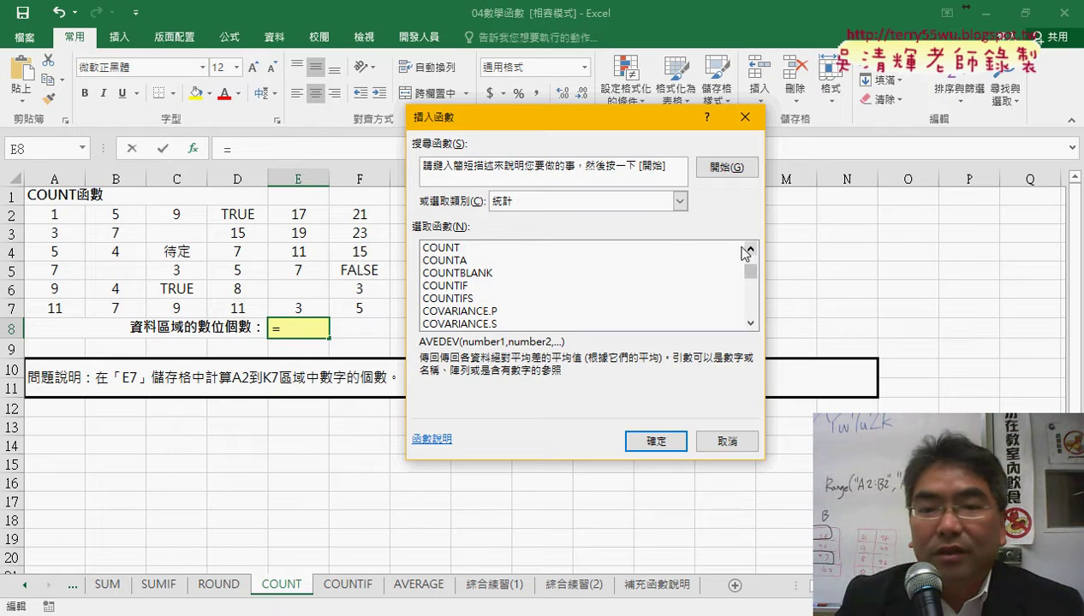
Compare the descriptions of COUNT, COUNTA, COUNTBLANK and COUNTIF.
{"action": "left_click", "coordinate": [510, 250]}
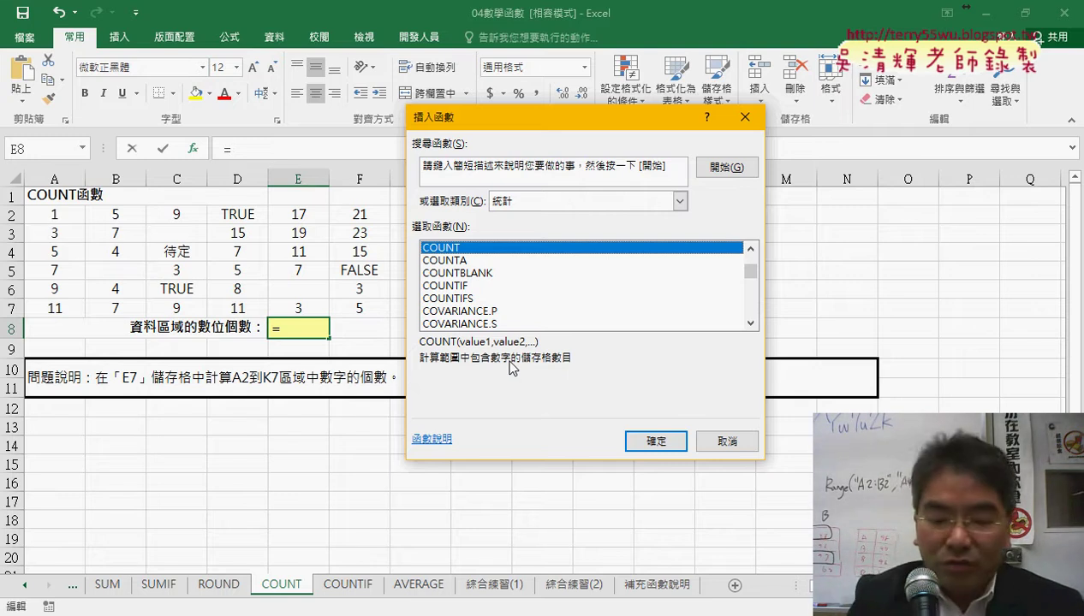
{"action": "left_click_drag", "start_coordinate": [476, 358], "coordinate": [505, 377]}
{"action": "key", "text": "Escape"}
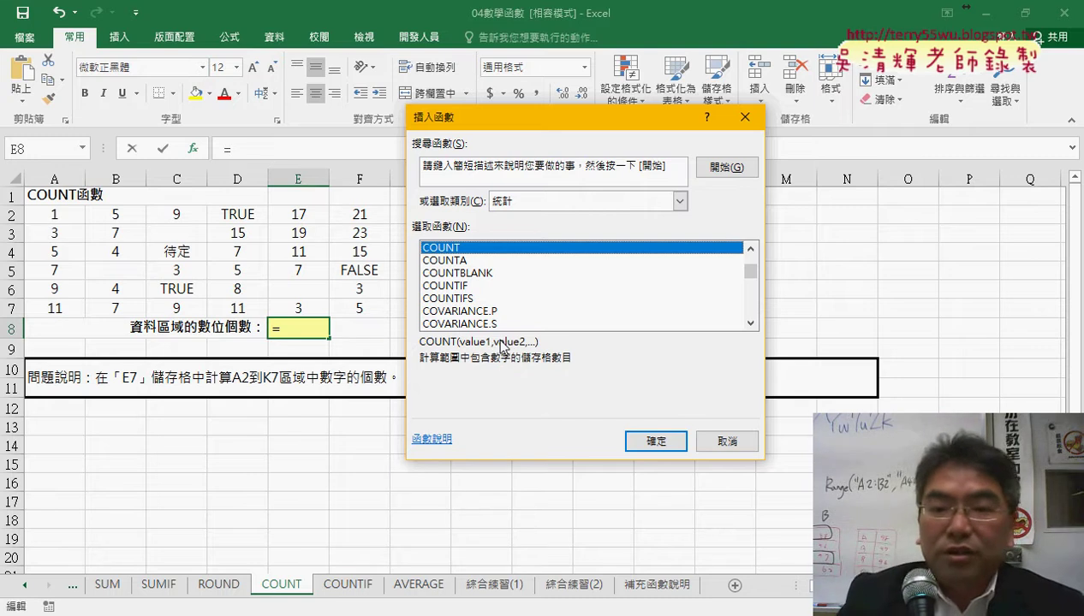
{"action": "left_click", "coordinate": [474, 261]}
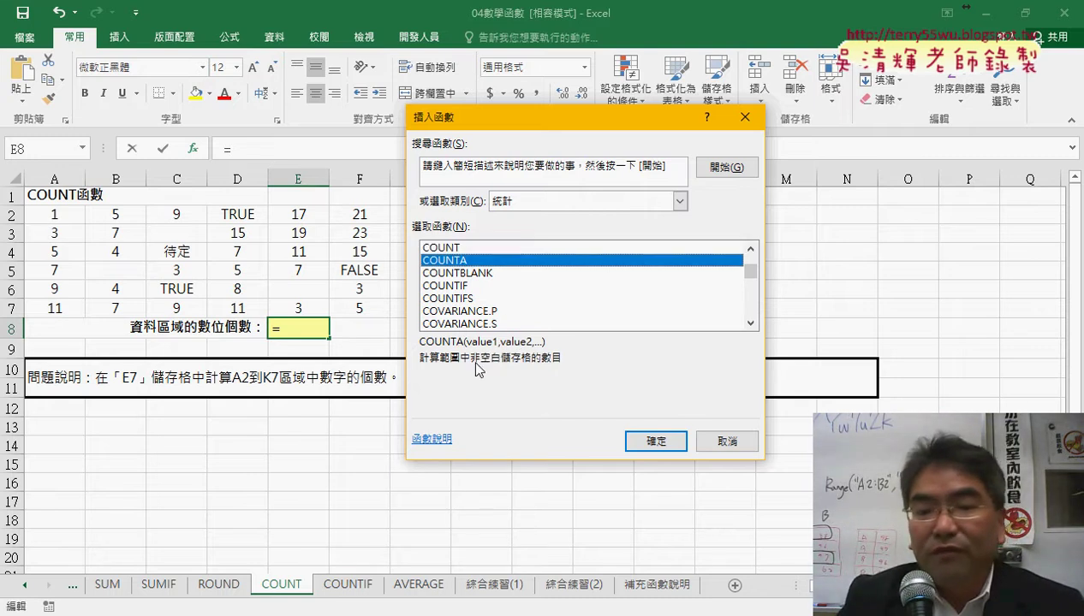
{"action": "left_click", "coordinate": [481, 273]}
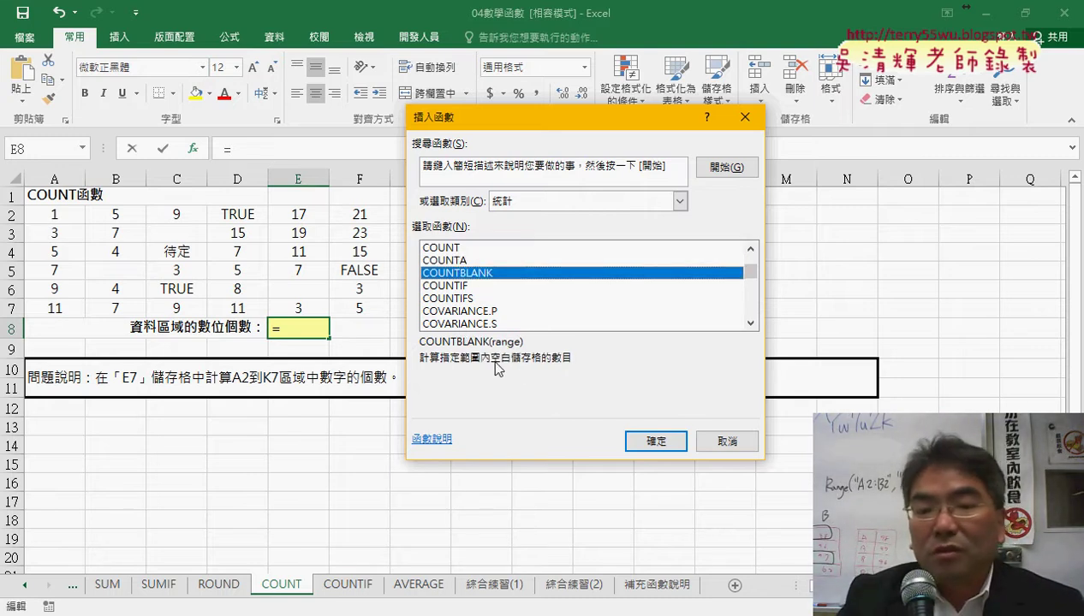
{"action": "left_click", "coordinate": [467, 290]}
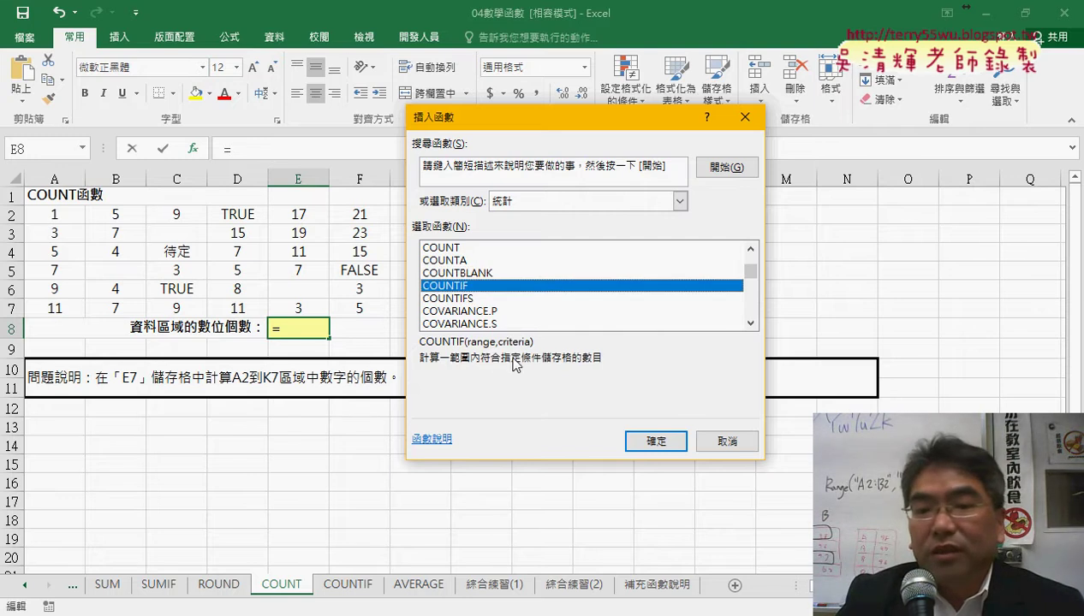
{"action": "left_click", "coordinate": [467, 248]}
{"action": "left_click", "coordinate": [467, 260]}
{"action": "left_click", "coordinate": [464, 272]}
{"action": "left_click", "coordinate": [464, 286]}
Enter =COUNT(A2:K7) in E8, returning 53 numeric cells.
{"action": "left_click", "coordinate": [466, 250]}
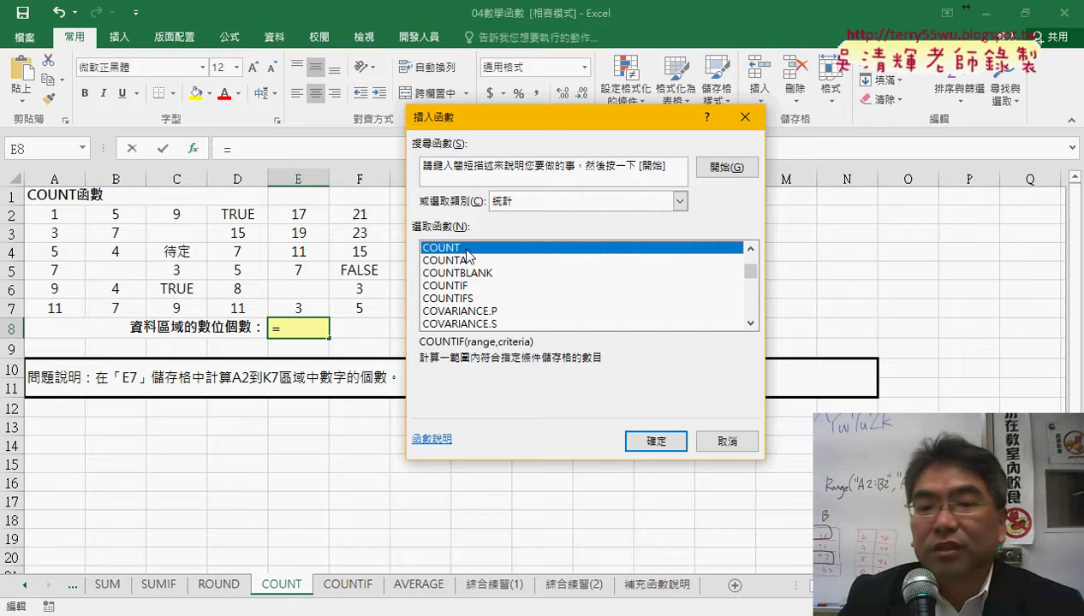
{"action": "left_click", "coordinate": [655, 441]}
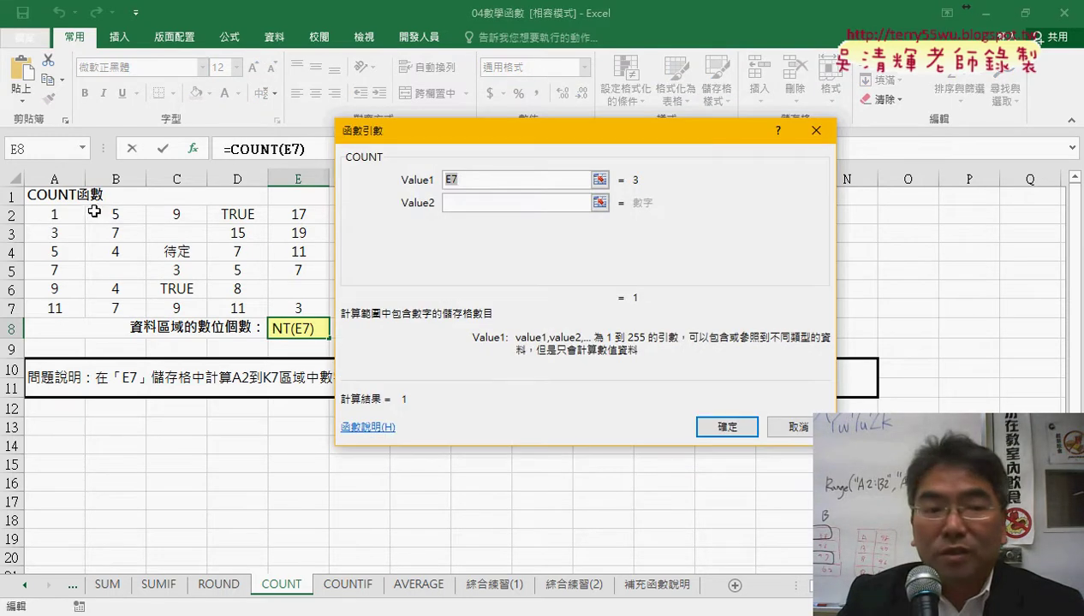
{"action": "left_click_drag", "start_coordinate": [68, 214], "coordinate": [658, 307]}
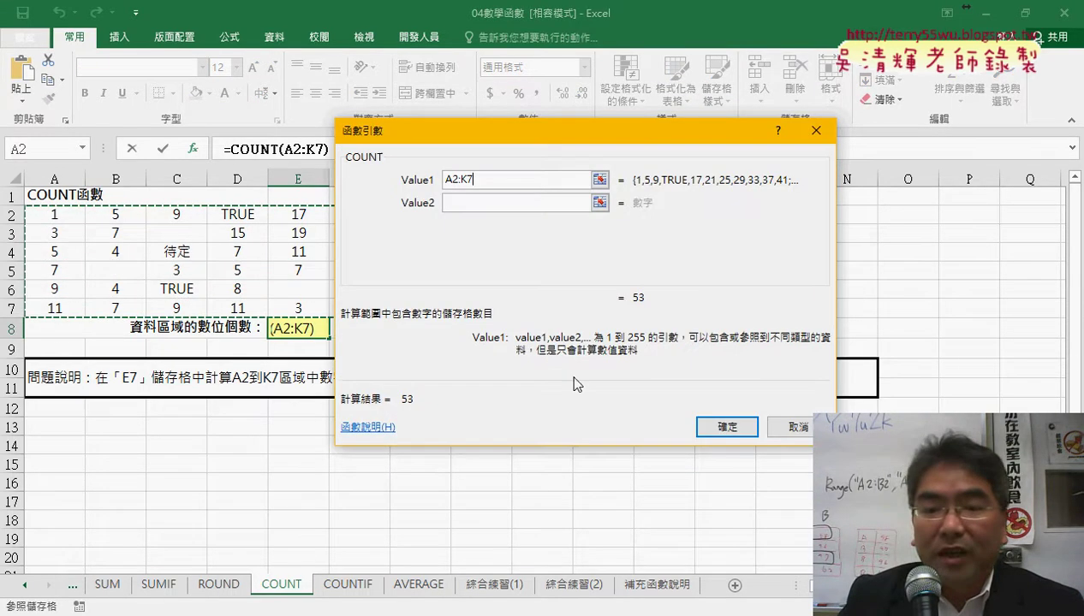
{"action": "left_click", "coordinate": [726, 426]}
{"action": "left_click", "coordinate": [415, 328]}
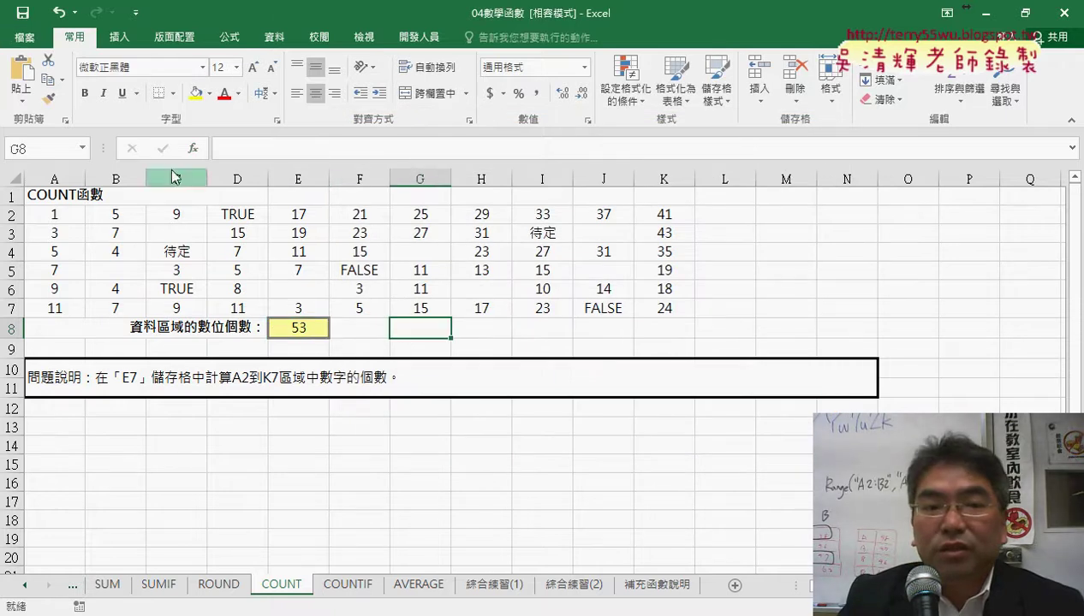
Enter =COUNTA(A2:K7) in G8 through Insert Function, giving 59 non-empty cells.
{"action": "left_click", "coordinate": [193, 148]}
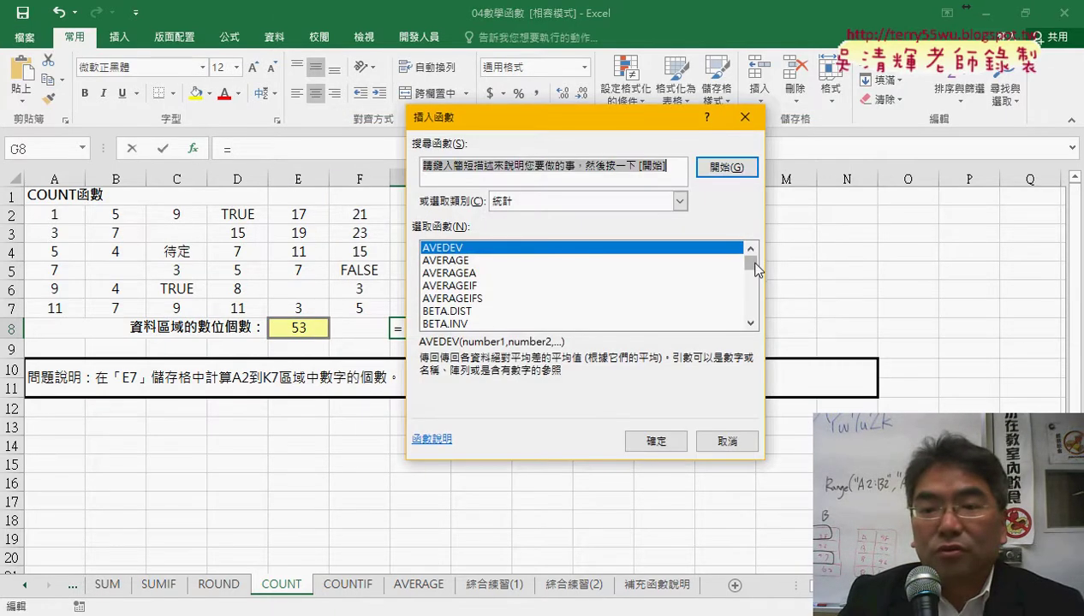
{"action": "scroll", "coordinate": [756, 270], "scroll_direction": "down", "scroll_amount": 4}
{"action": "left_click", "coordinate": [751, 249]}
{"action": "left_click", "coordinate": [750, 250]}
{"action": "left_click", "coordinate": [750, 249]}
{"action": "left_click", "coordinate": [751, 249]}
{"action": "left_click", "coordinate": [751, 249]}
{"action": "left_click", "coordinate": [751, 323]}
{"action": "left_click", "coordinate": [751, 323]}
{"action": "left_click", "coordinate": [751, 323]}
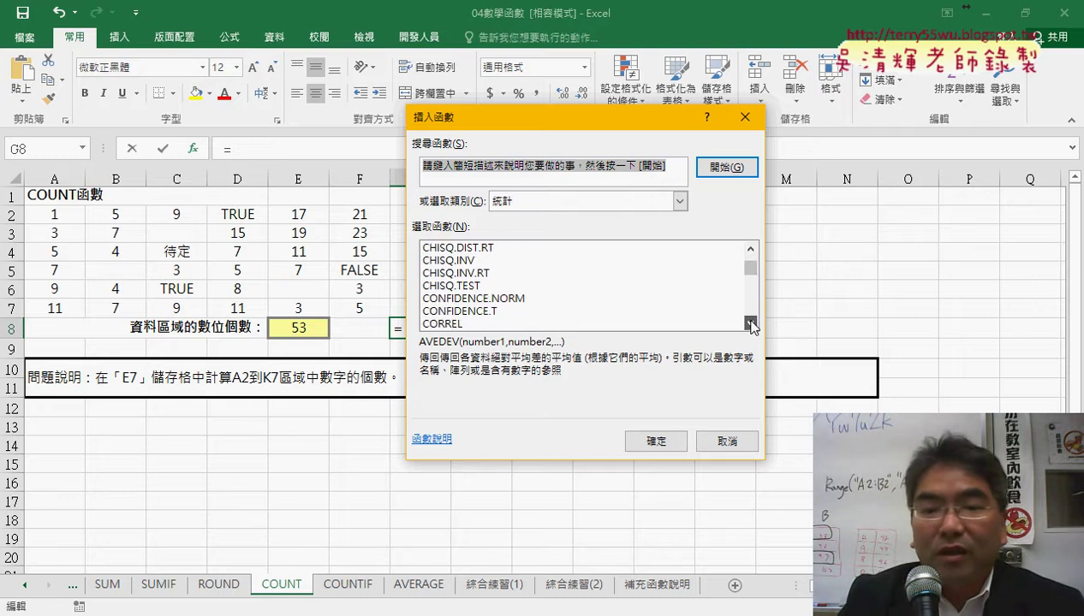
{"action": "left_click", "coordinate": [750, 323]}
{"action": "left_click", "coordinate": [751, 323]}
{"action": "left_click", "coordinate": [751, 322]}
{"action": "left_click", "coordinate": [514, 311]}
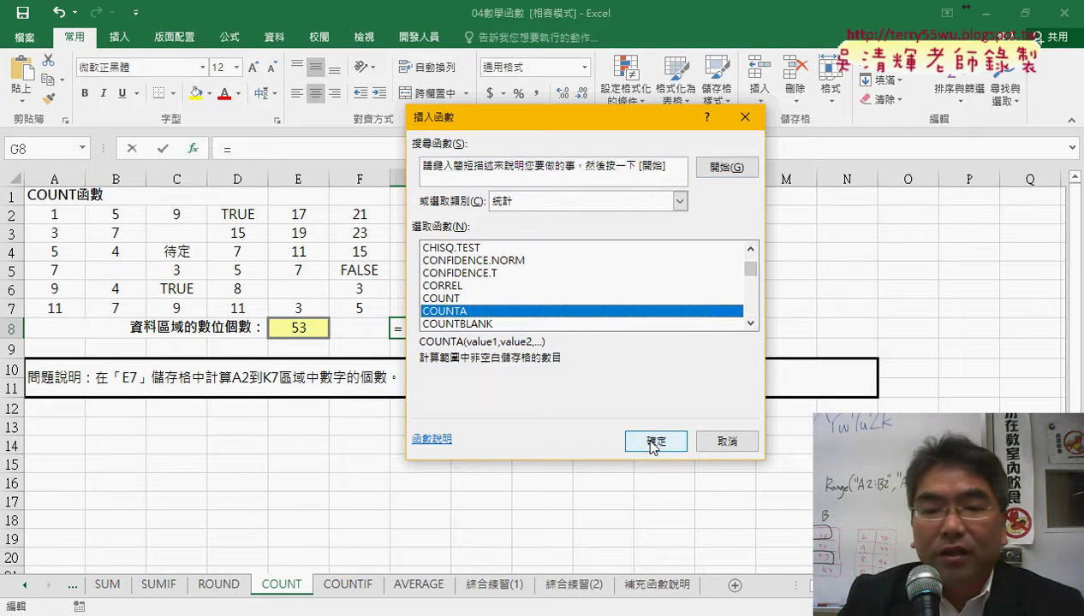
{"action": "left_click", "coordinate": [655, 441]}
{"action": "left_click_drag", "start_coordinate": [60, 214], "coordinate": [661, 307]}
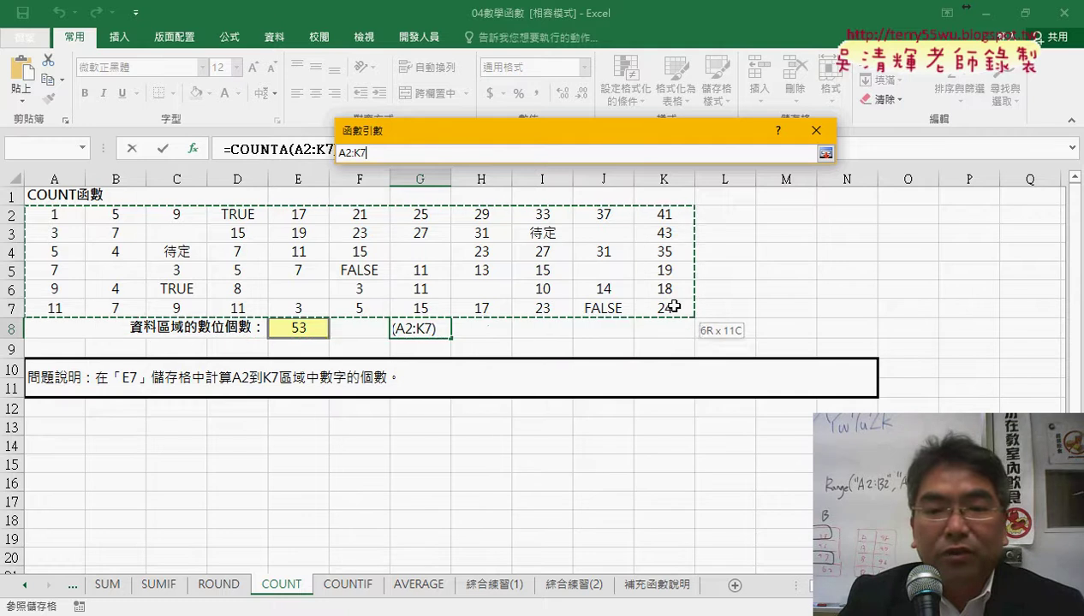
{"action": "left_click", "coordinate": [726, 426]}
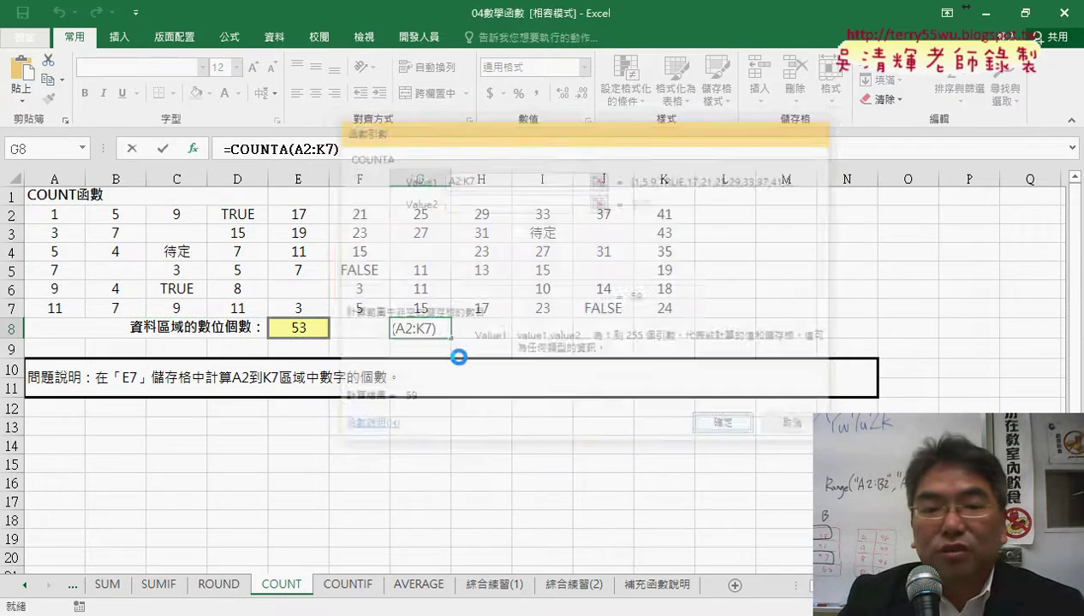
Put =COUNTBLANK(A2:K7) in I8 using Shift+F3, returning 7 empty cells.
{"action": "left_click", "coordinate": [524, 330]}
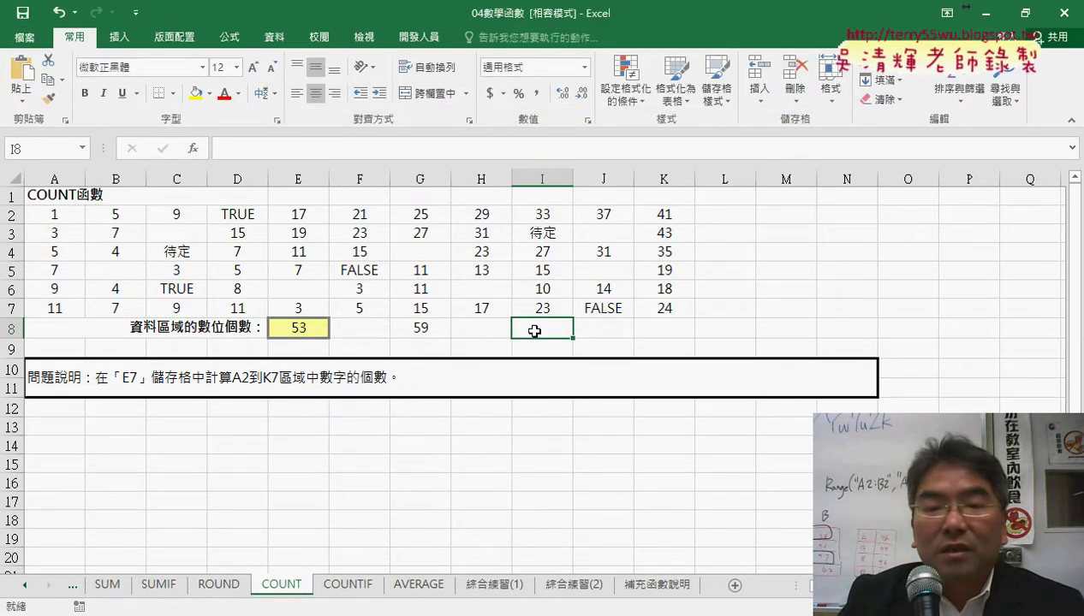
{"action": "key", "text": "shift+F3"}
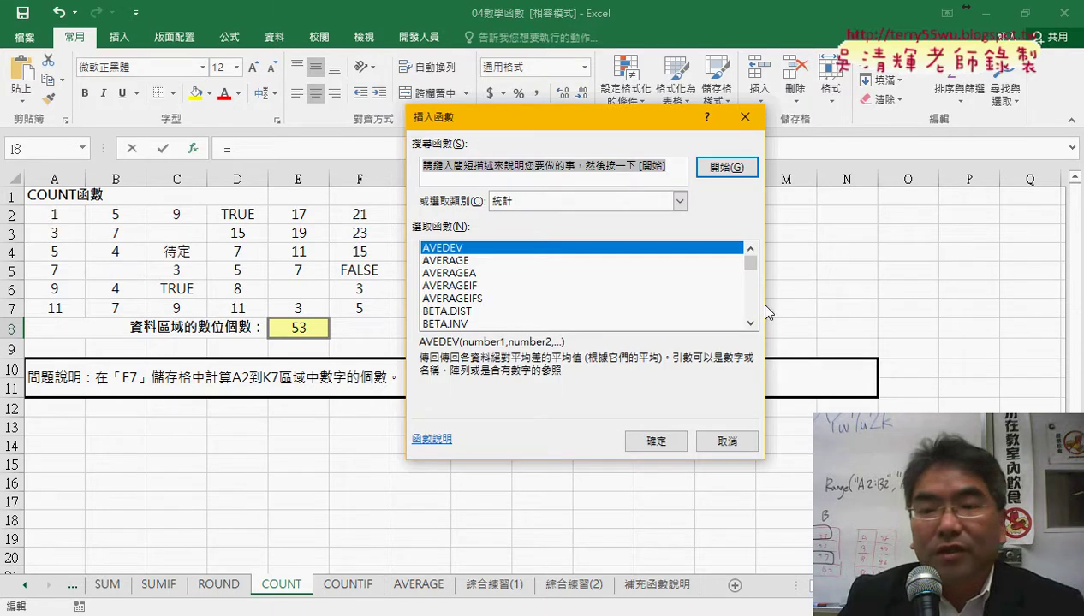
{"action": "left_click", "coordinate": [751, 323]}
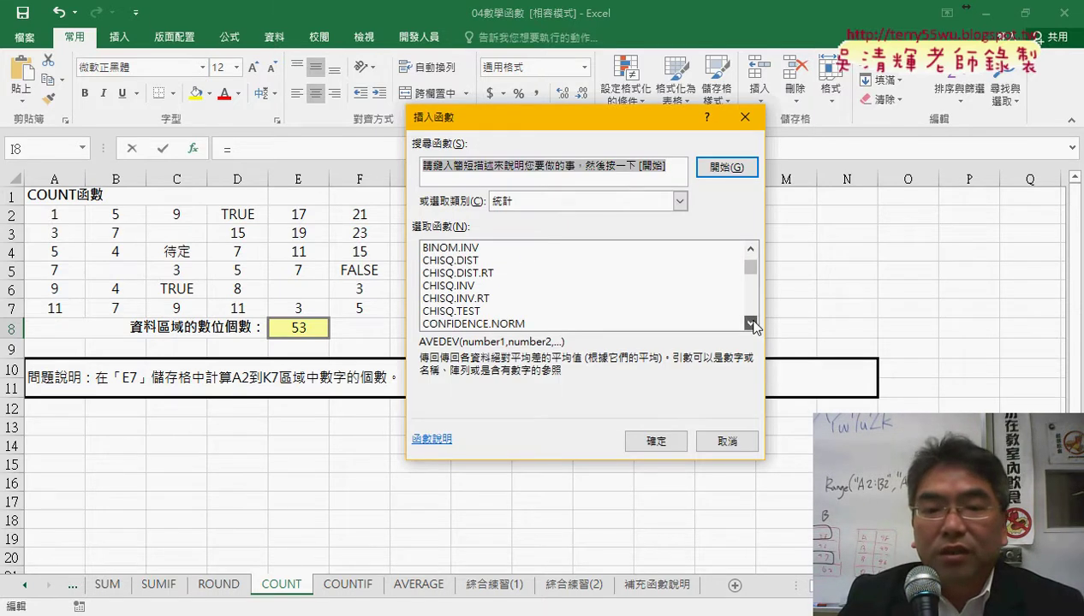
{"action": "left_click", "coordinate": [486, 299]}
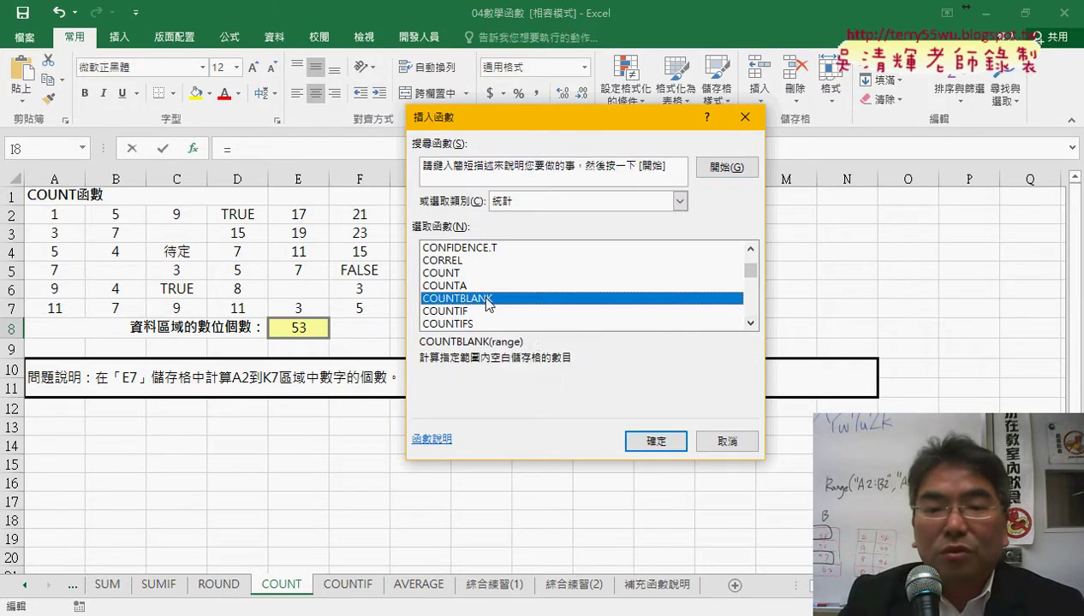
{"action": "left_click", "coordinate": [650, 447]}
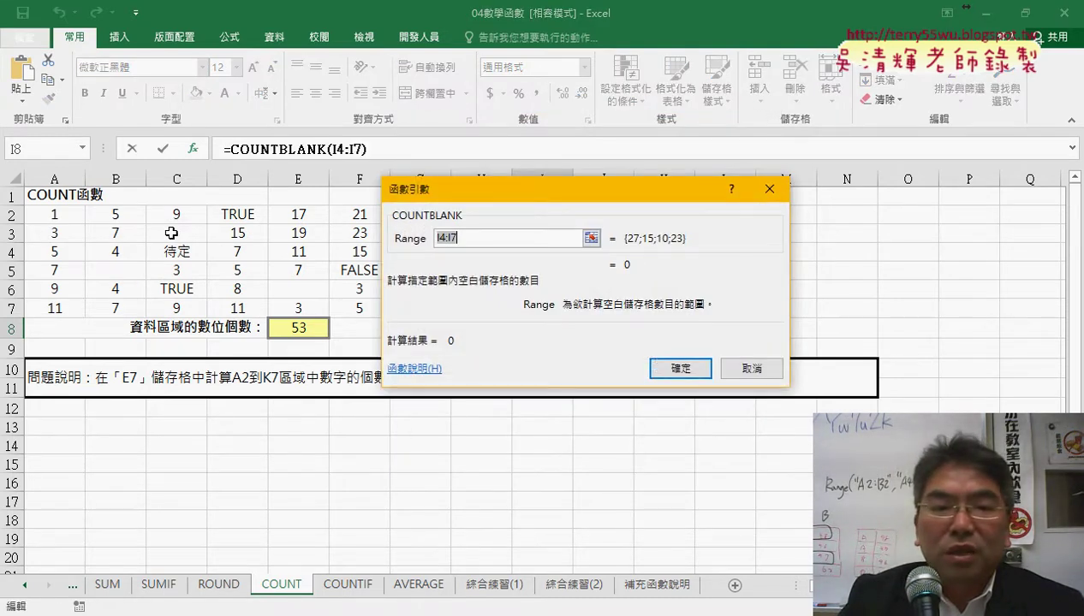
{"action": "mouse_move", "coordinate": [75, 216]}
{"action": "left_mouse_down"}
{"action": "mouse_move", "coordinate": [620, 307]}
{"action": "mouse_move", "coordinate": [694, 308]}
{"action": "left_mouse_up"}
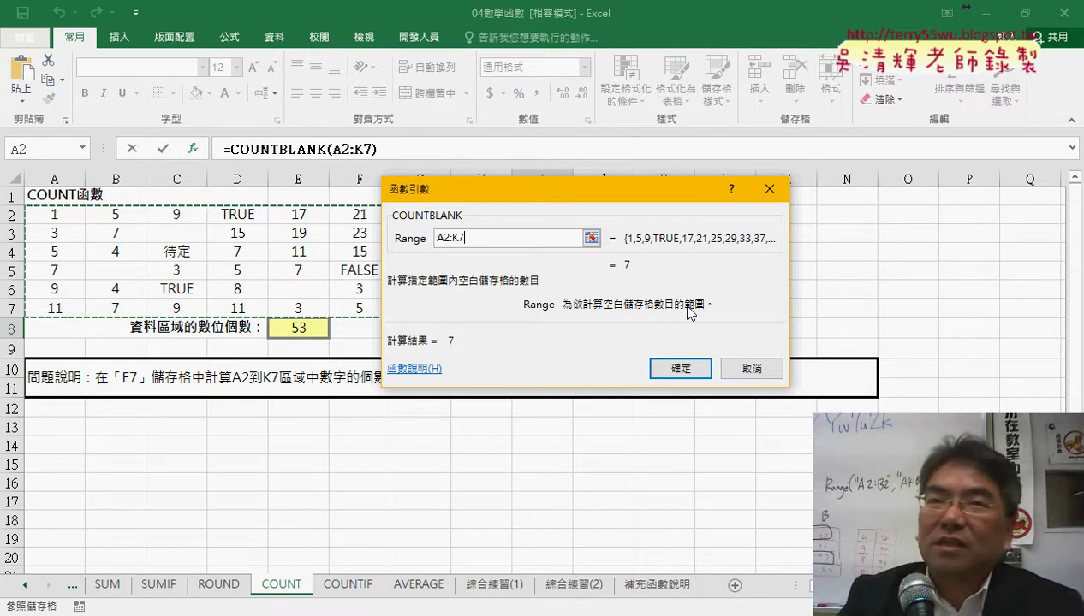
{"action": "left_click", "coordinate": [682, 368]}
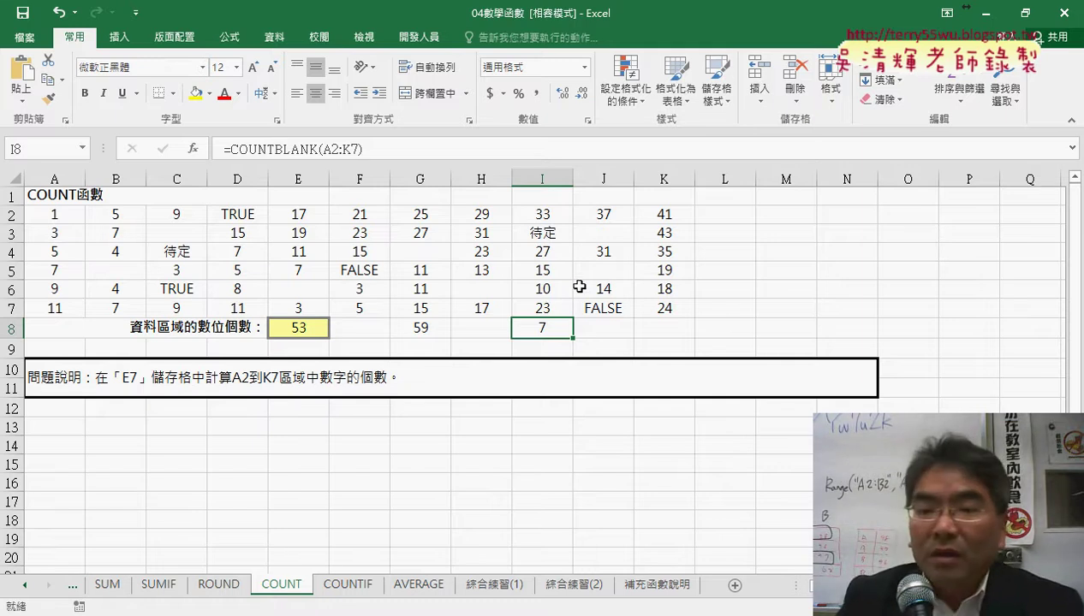
{"action": "left_click", "coordinate": [666, 326]}
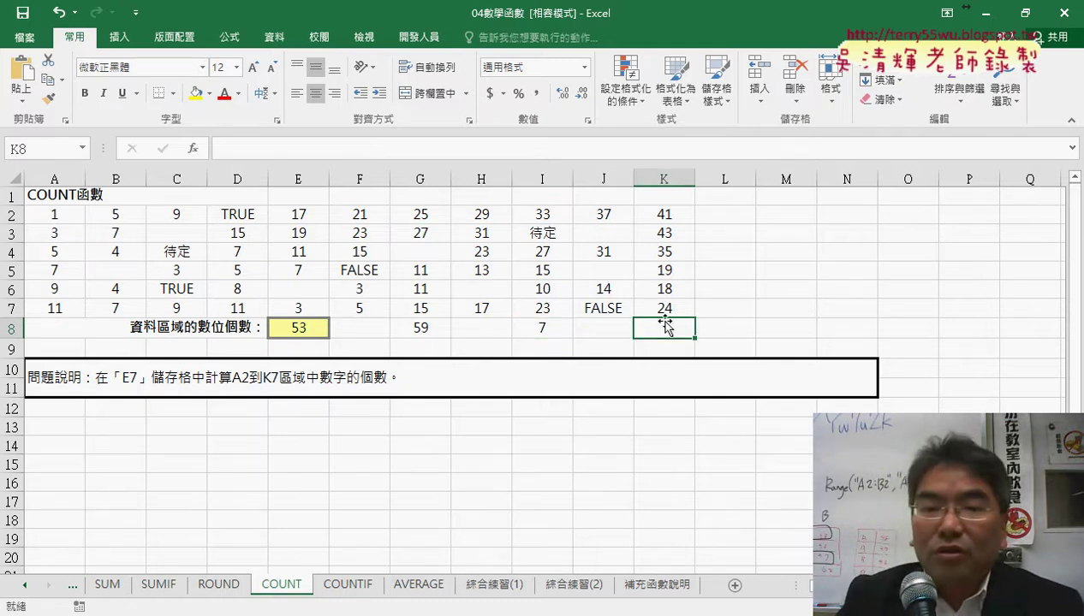
Enter =COUNTIF(A2:K7,">30") in K8, counting 7 cells greater than 30.
{"action": "left_click", "coordinate": [195, 149]}
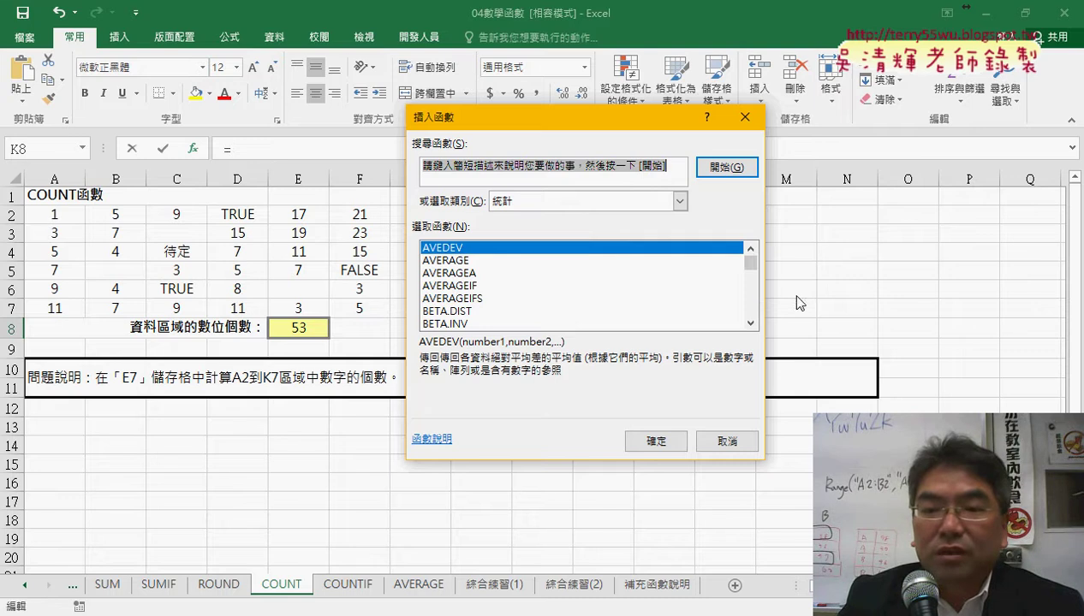
{"action": "left_click", "coordinate": [752, 324]}
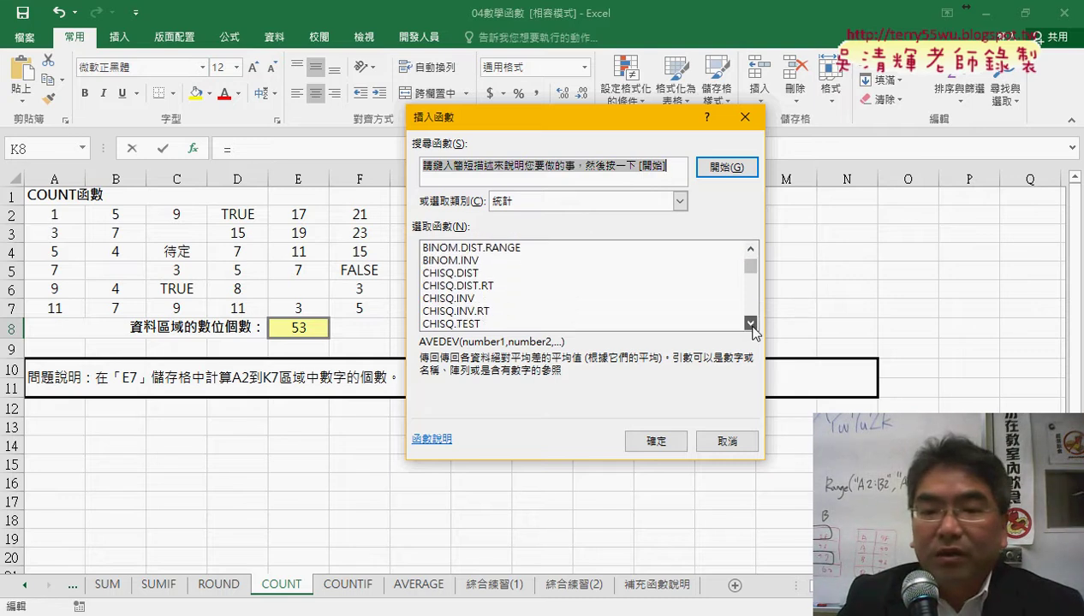
{"action": "left_click_drag", "start_coordinate": [751, 325], "coordinate": [752, 326]}
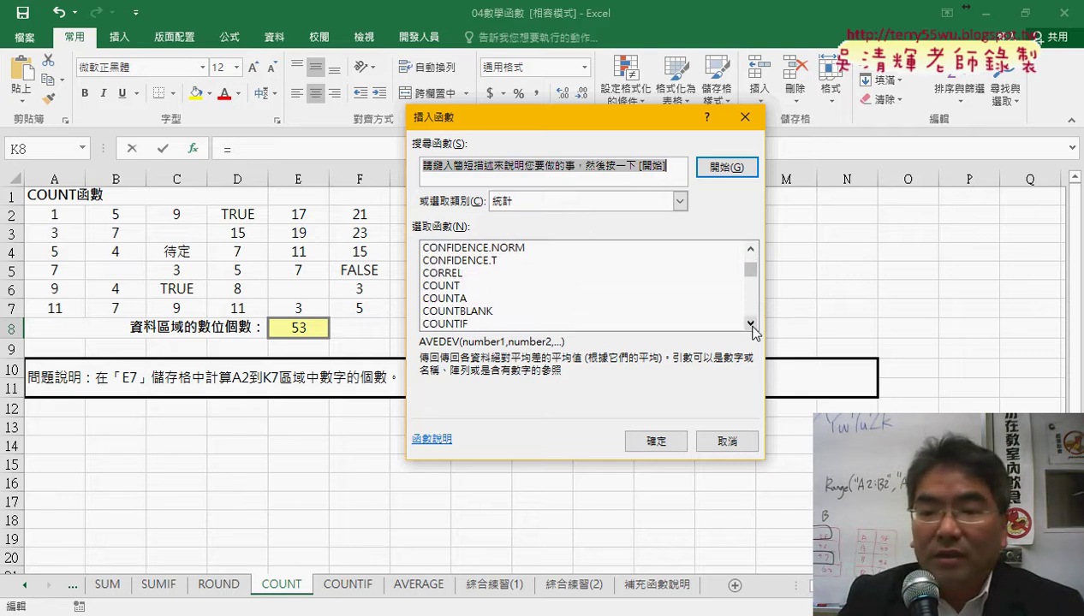
{"action": "left_click", "coordinate": [751, 324]}
{"action": "left_click", "coordinate": [460, 312]}
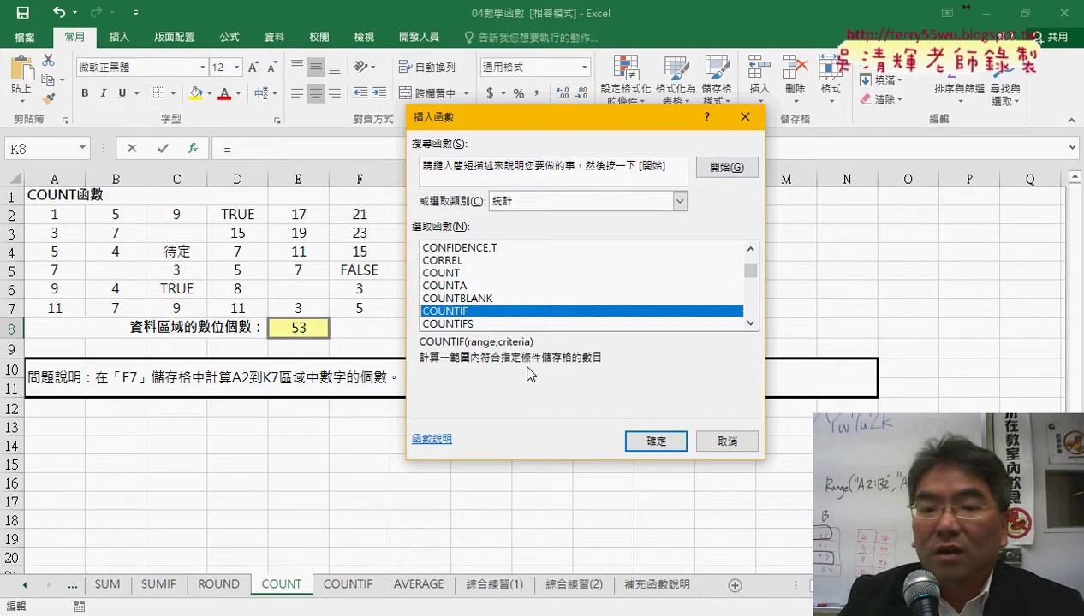
{"action": "left_click", "coordinate": [493, 325]}
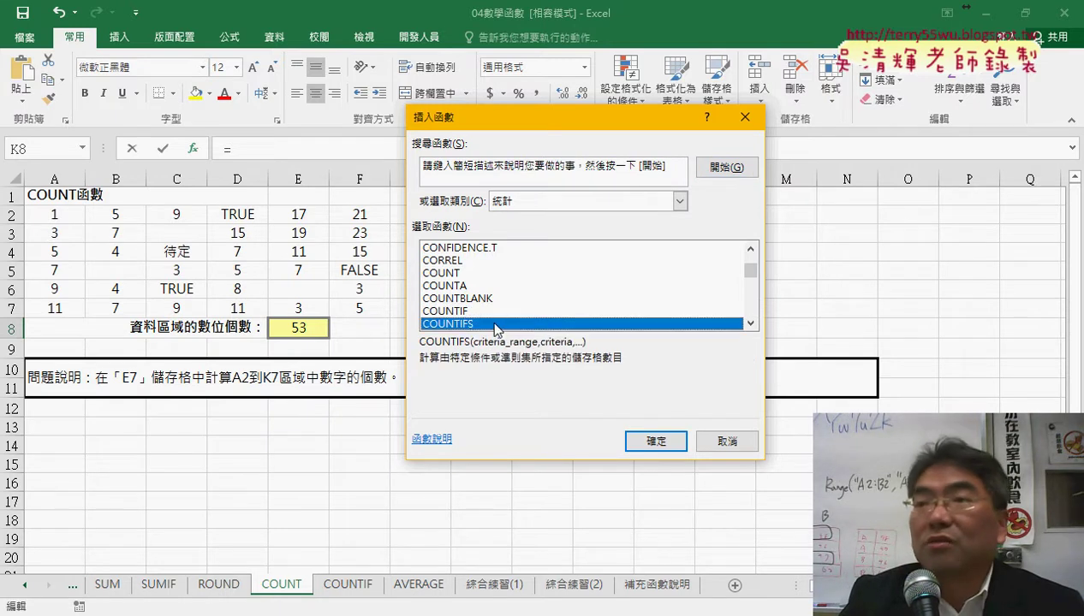
{"action": "left_click", "coordinate": [484, 315]}
{"action": "left_click", "coordinate": [642, 438]}
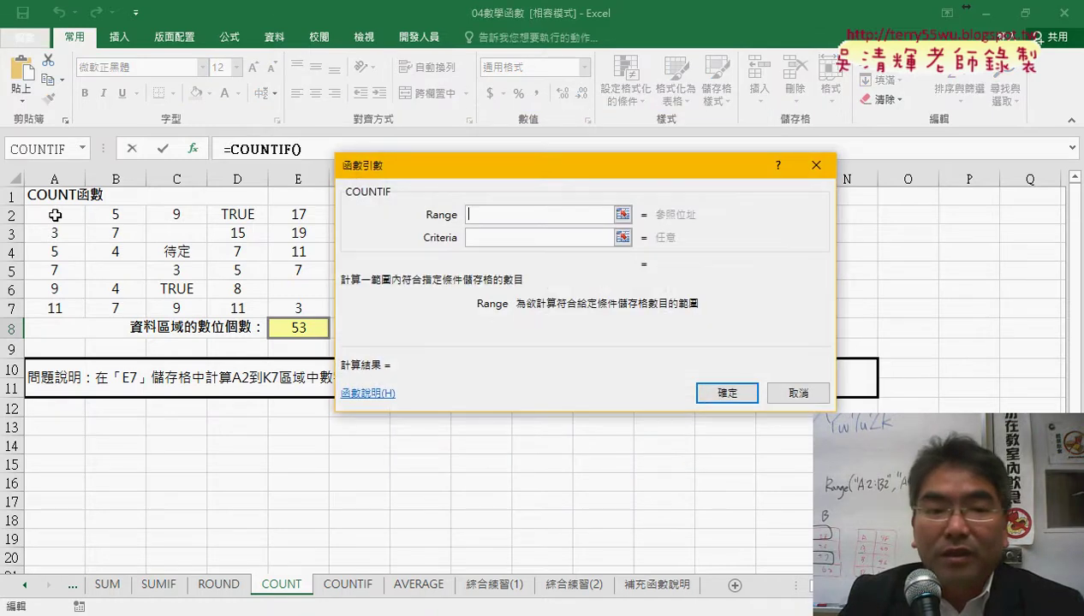
{"action": "left_click_drag", "start_coordinate": [54, 215], "coordinate": [653, 311]}
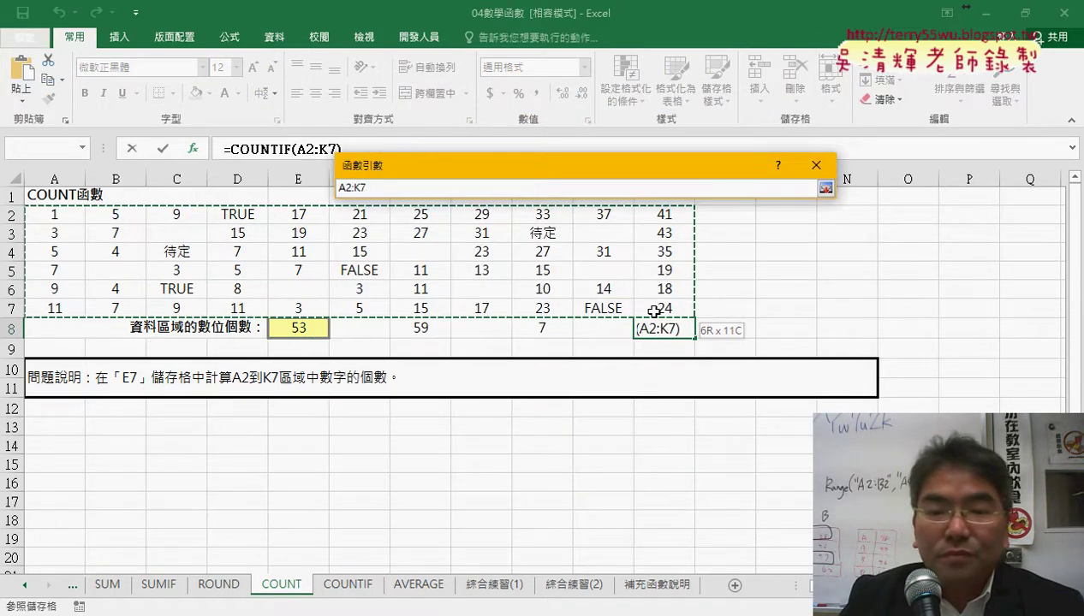
{"action": "left_click", "coordinate": [493, 239]}
{"action": "type", "text": ">30"}
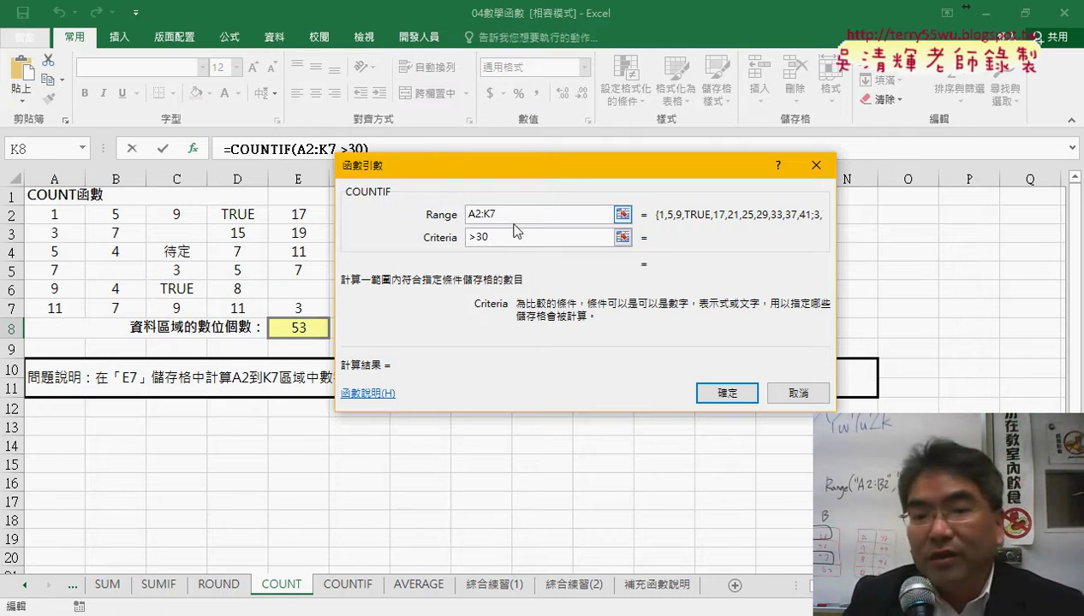
{"action": "left_click", "coordinate": [515, 216]}
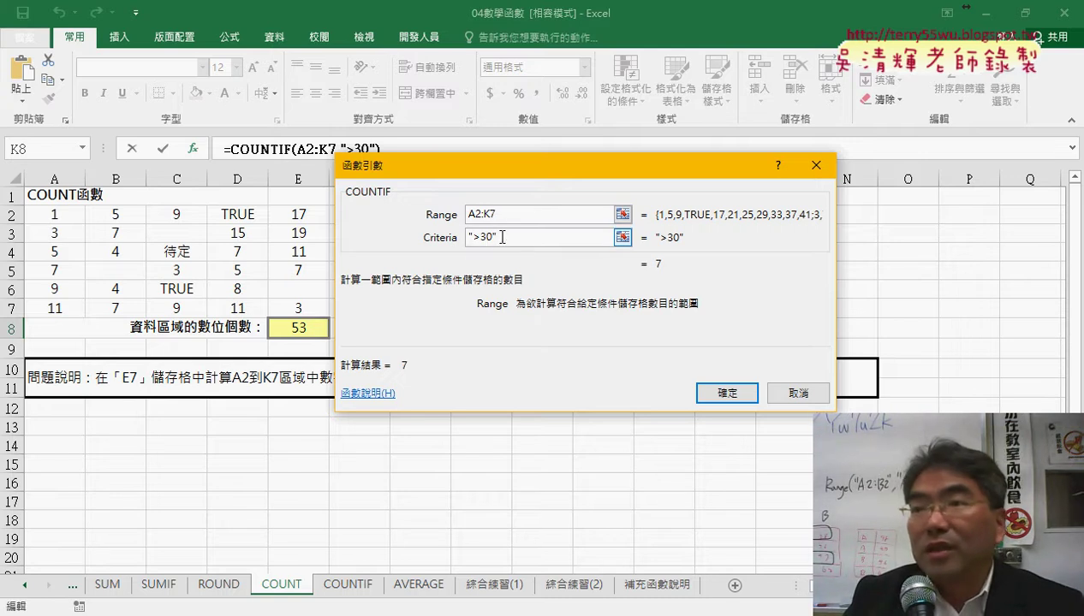
{"action": "left_click", "coordinate": [725, 393]}
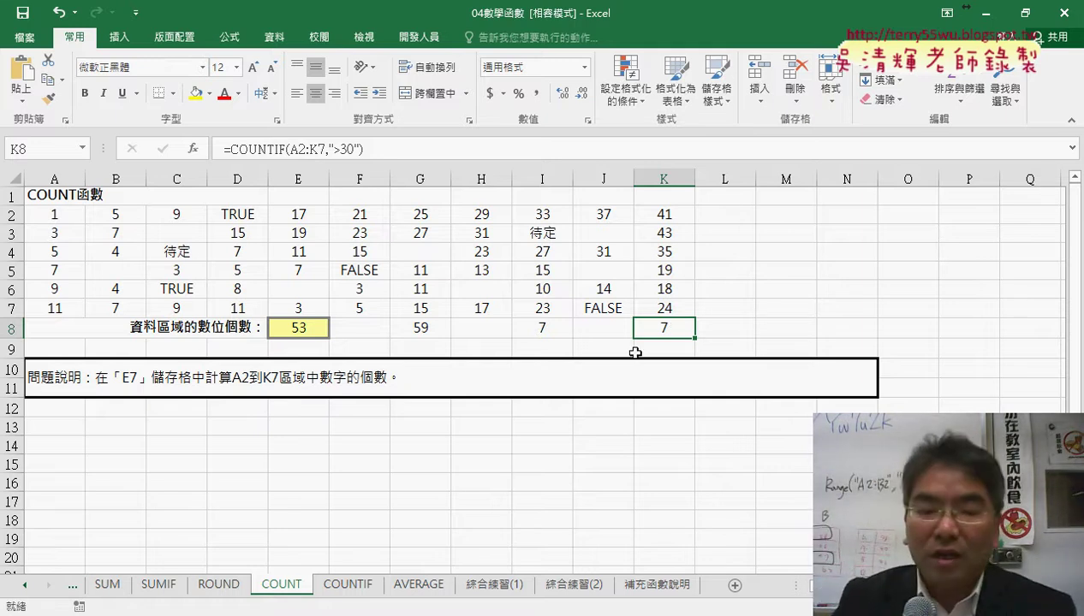
Switch to the COUNTIF sheet and begin inserting a function in D26.
{"action": "left_click", "coordinate": [350, 586]}
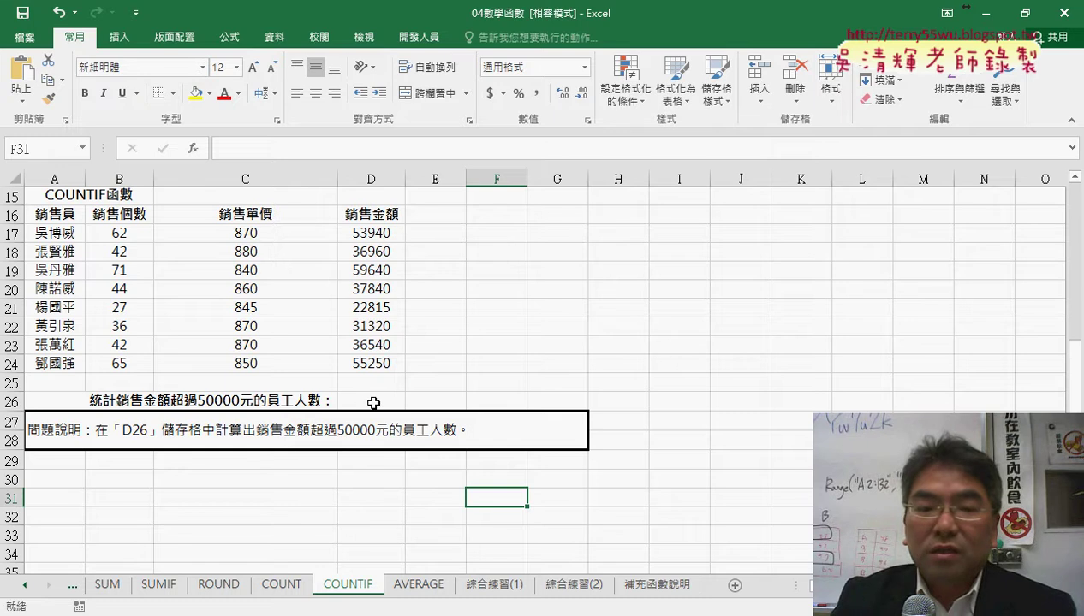
{"action": "left_click", "coordinate": [243, 399]}
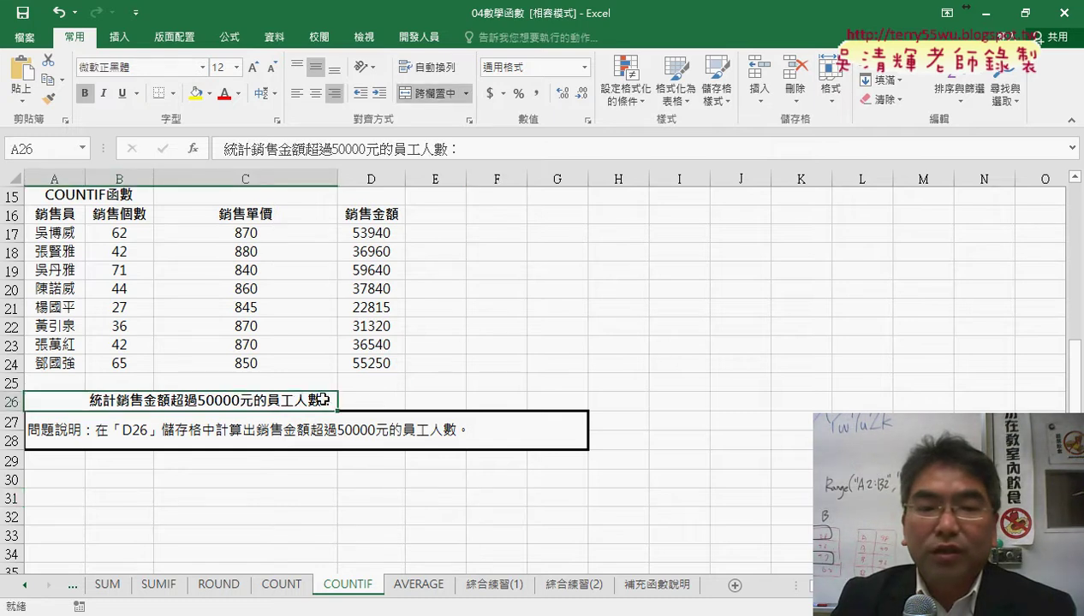
{"action": "left_click", "coordinate": [375, 401]}
{"action": "left_click", "coordinate": [194, 148]}
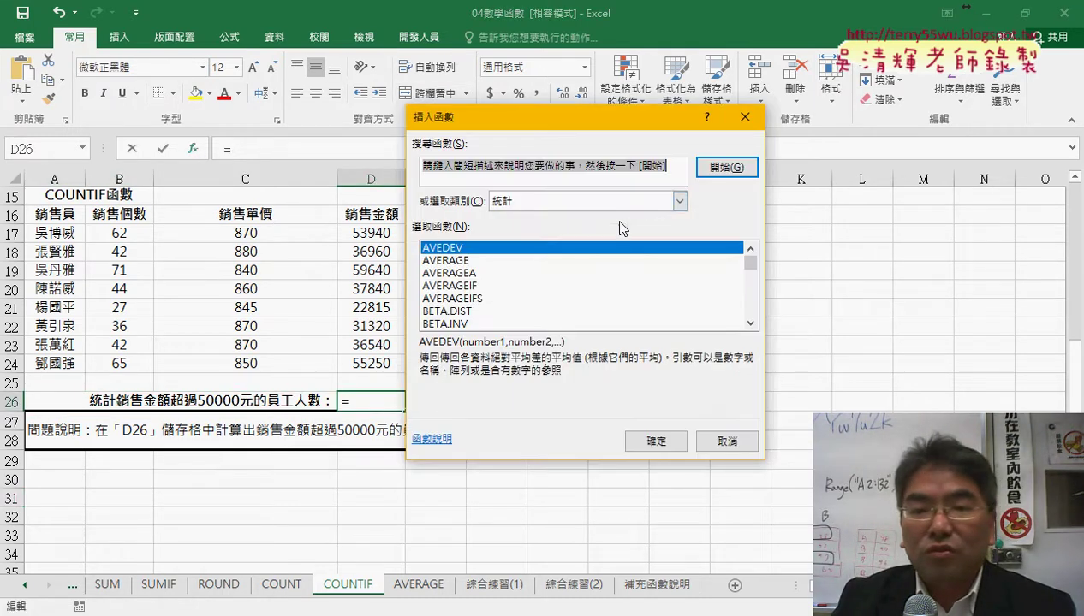
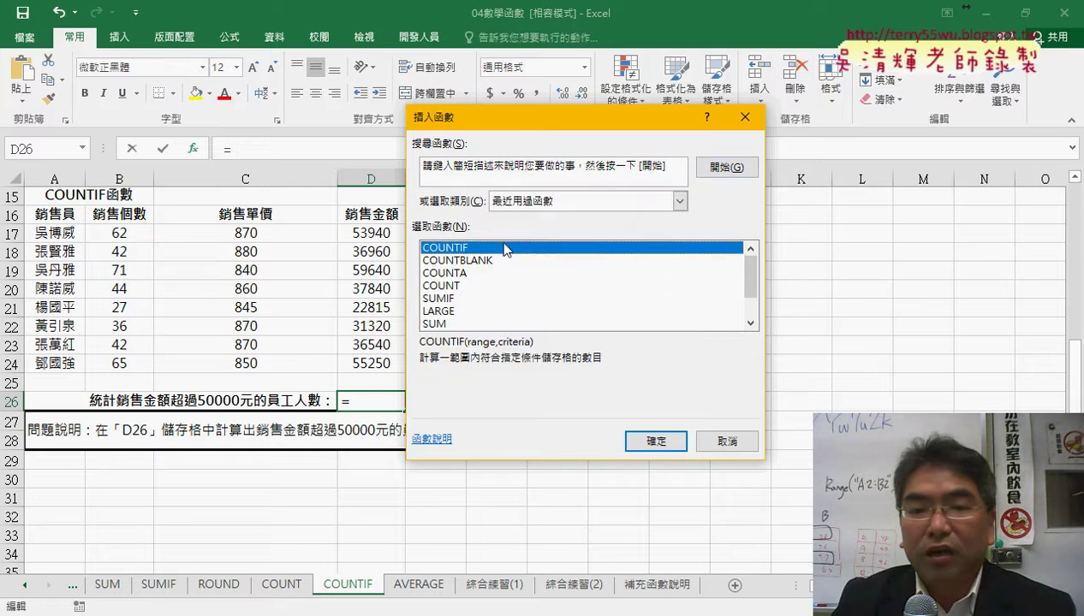
Enter =COUNTIF(D17:D24,">50000") in D26 through the COUNTIF arguments box, returning 3.
{"action": "left_click", "coordinate": [655, 441]}
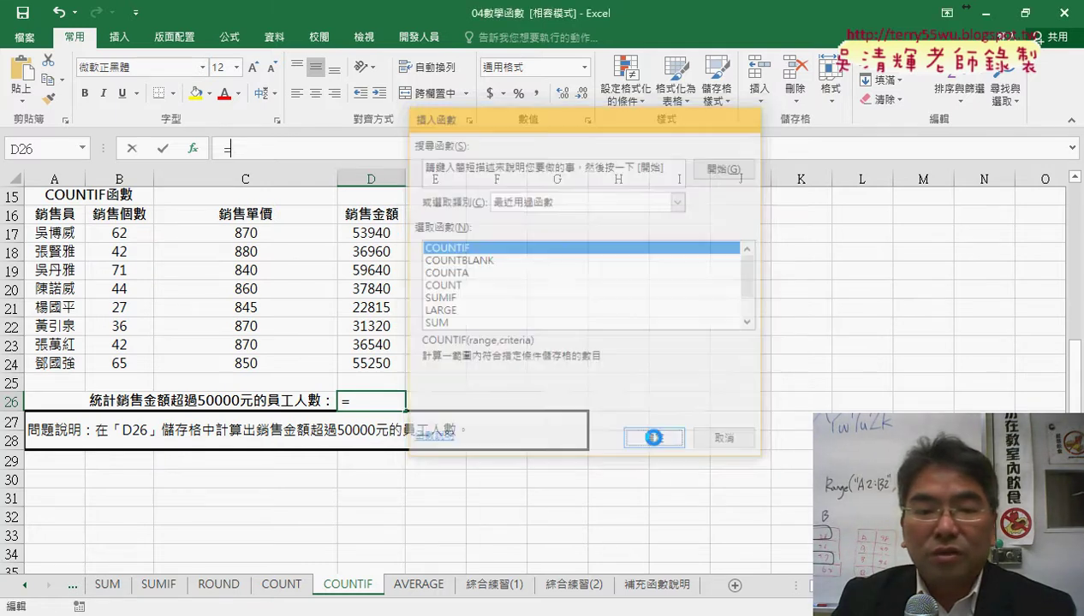
{"action": "left_click_drag", "start_coordinate": [431, 170], "coordinate": [586, 168]}
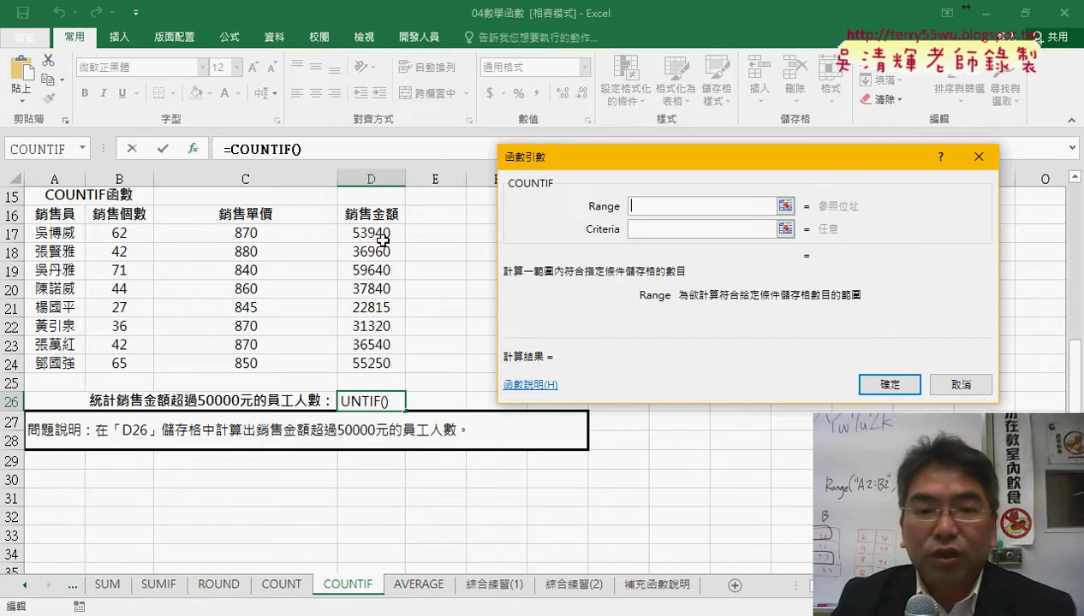
{"action": "left_click_drag", "start_coordinate": [379, 235], "coordinate": [380, 363]}
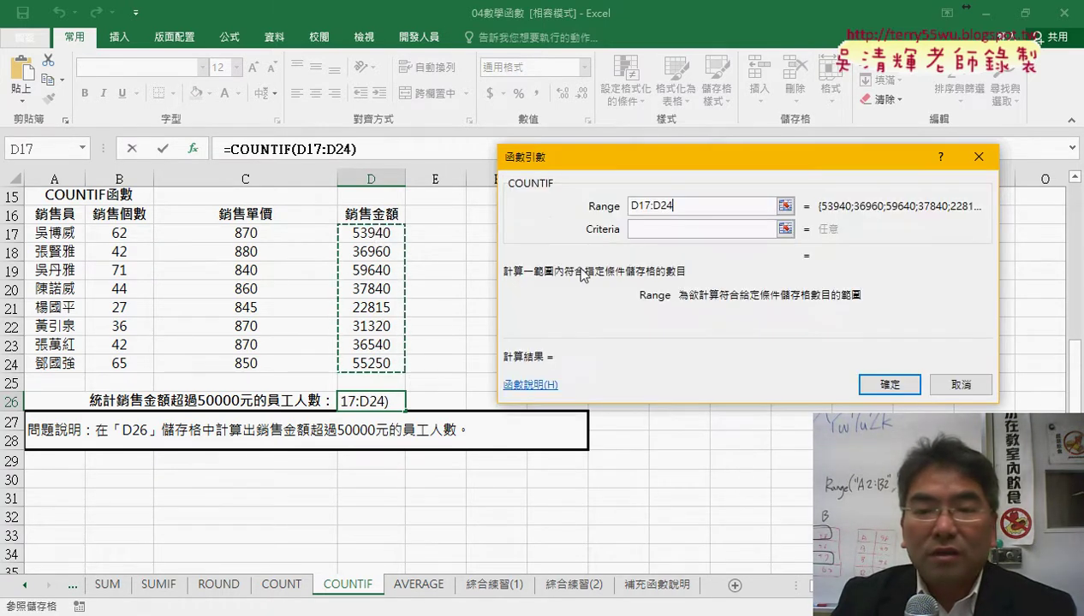
{"action": "left_click", "coordinate": [638, 231]}
{"action": "type", "text": ">"}
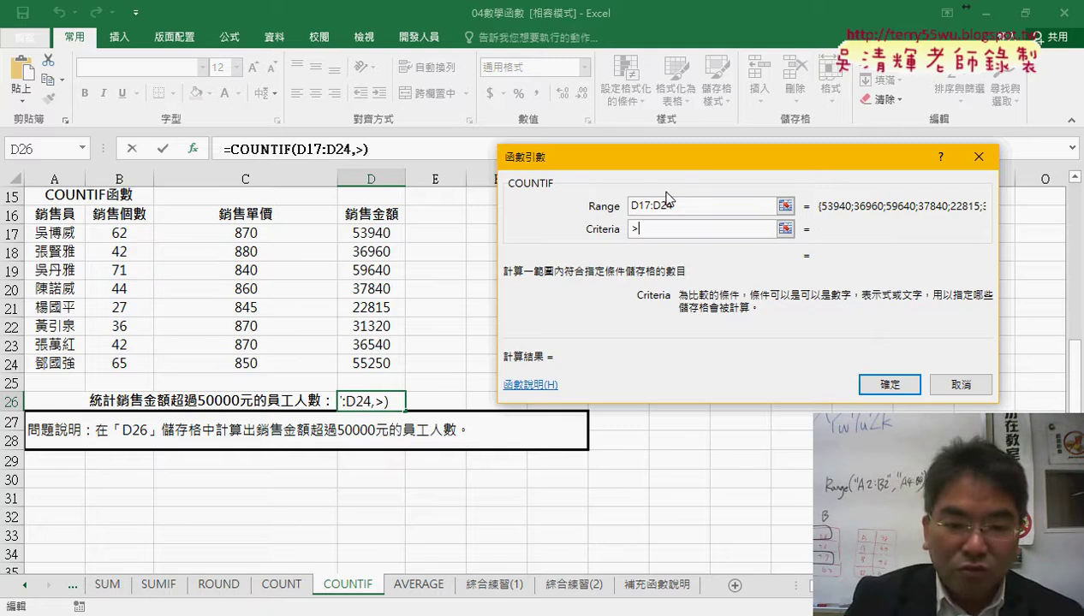
{"action": "type", "text": "5000"}
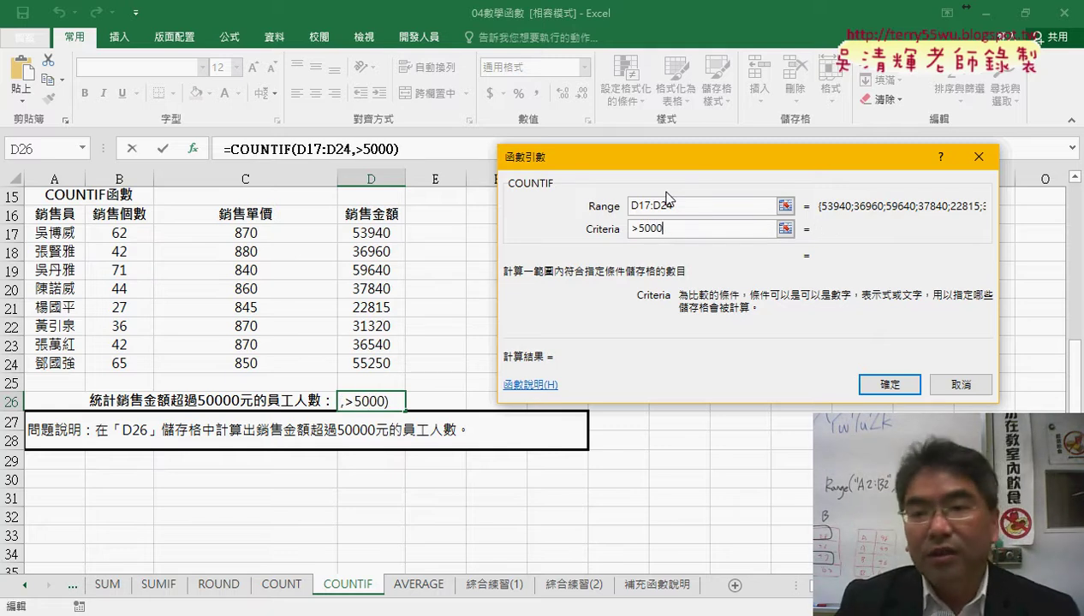
{"action": "type", "text": "0"}
{"action": "left_click", "coordinate": [668, 205]}
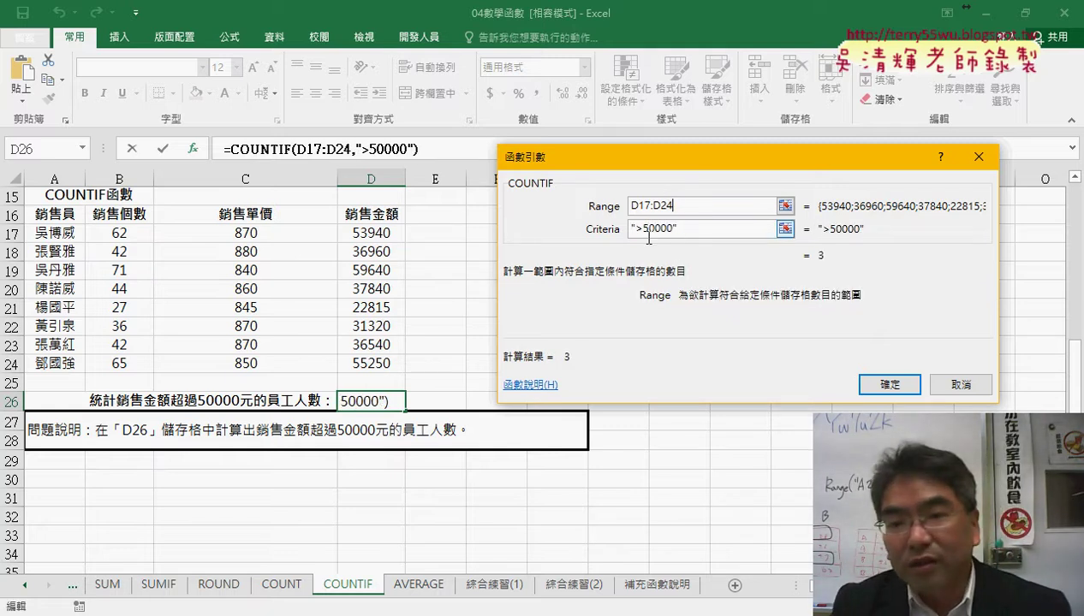
{"action": "left_click", "coordinate": [891, 383]}
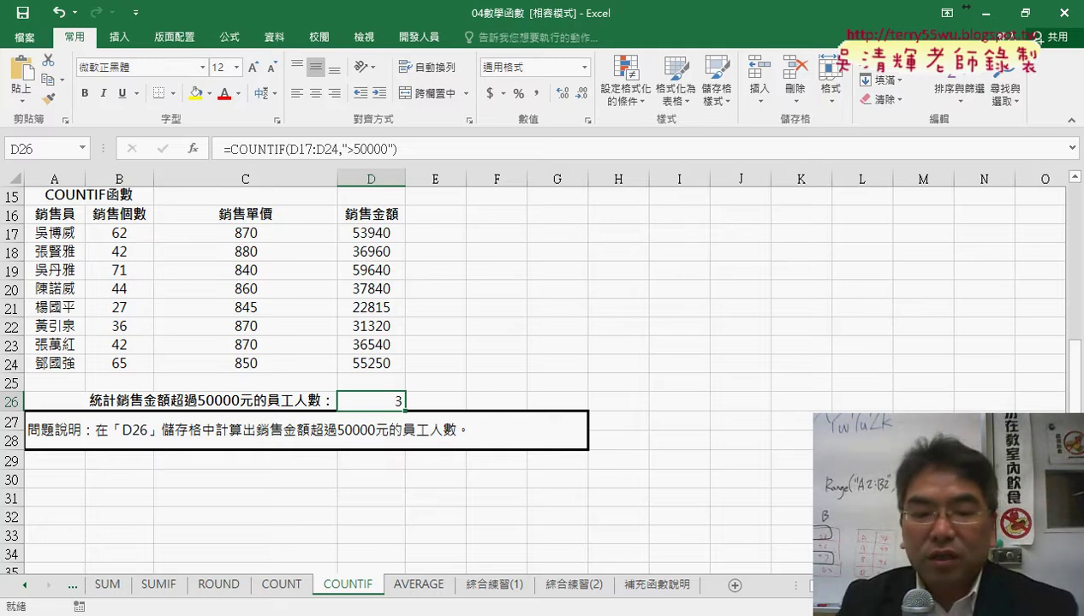
Open the 黑名單篩選 workbook from the 04數學函數 folder window.
{"action": "mouse_move", "coordinate": [227, 612]}
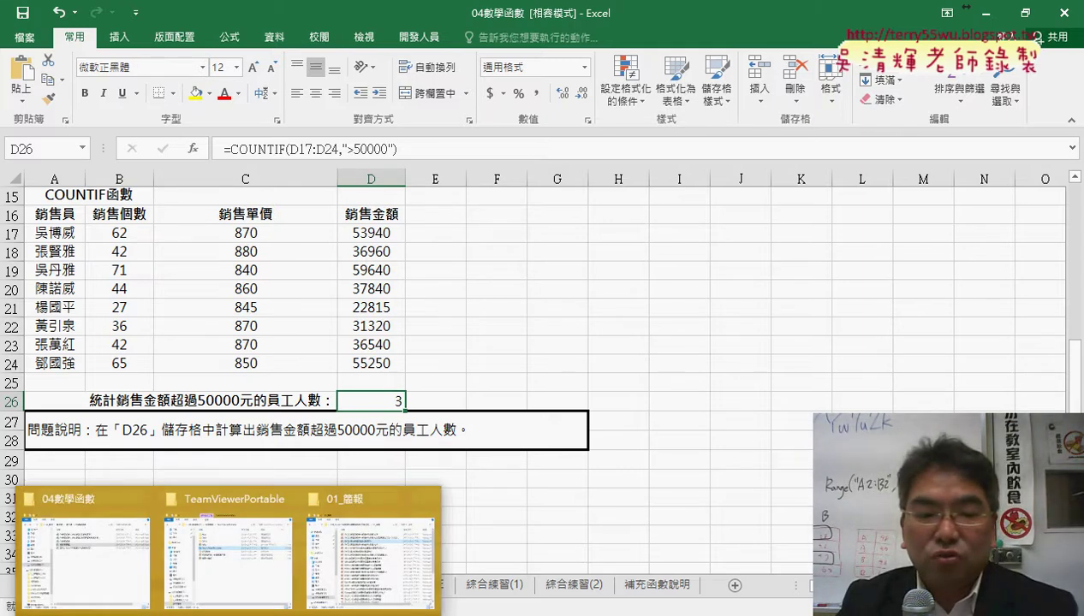
{"action": "left_click", "coordinate": [140, 575]}
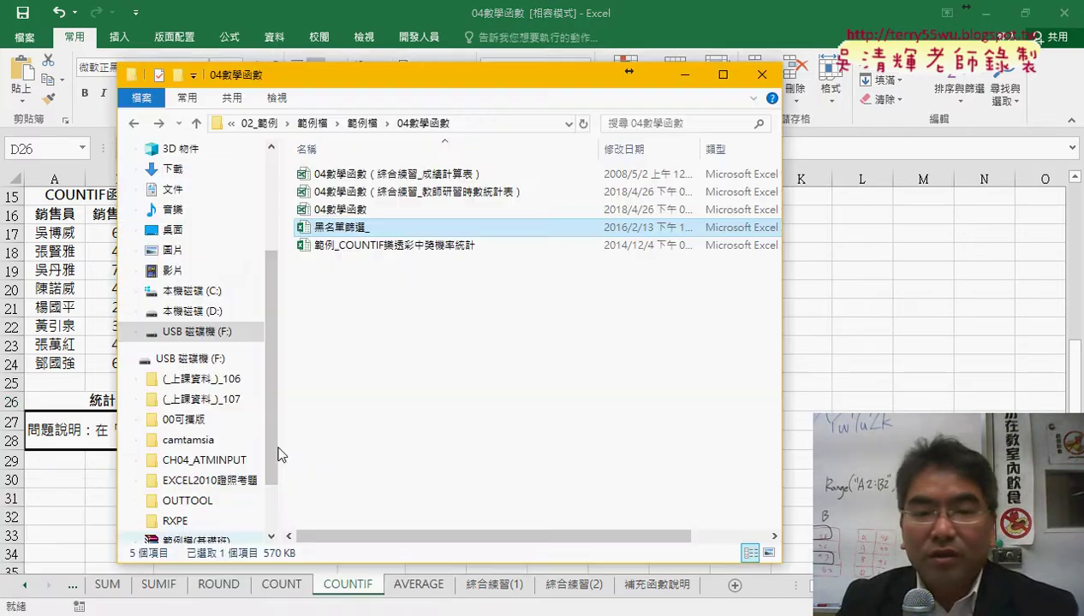
{"action": "double_click", "coordinate": [363, 233]}
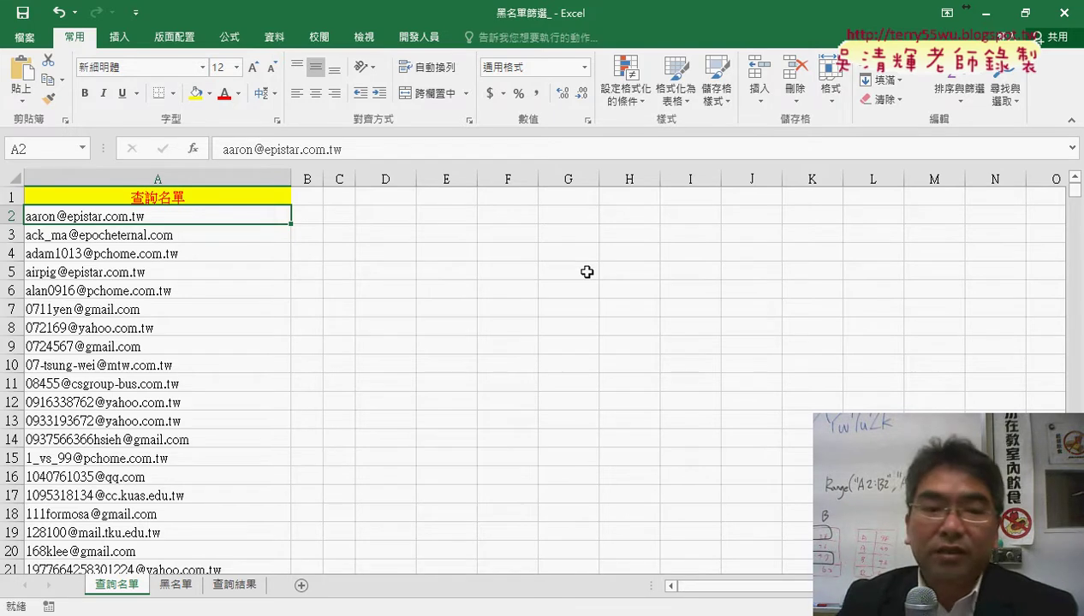
Switch from 查詢名單 to the 黑名單 sheet and select a blacklist entry.
{"action": "left_click", "coordinate": [170, 197]}
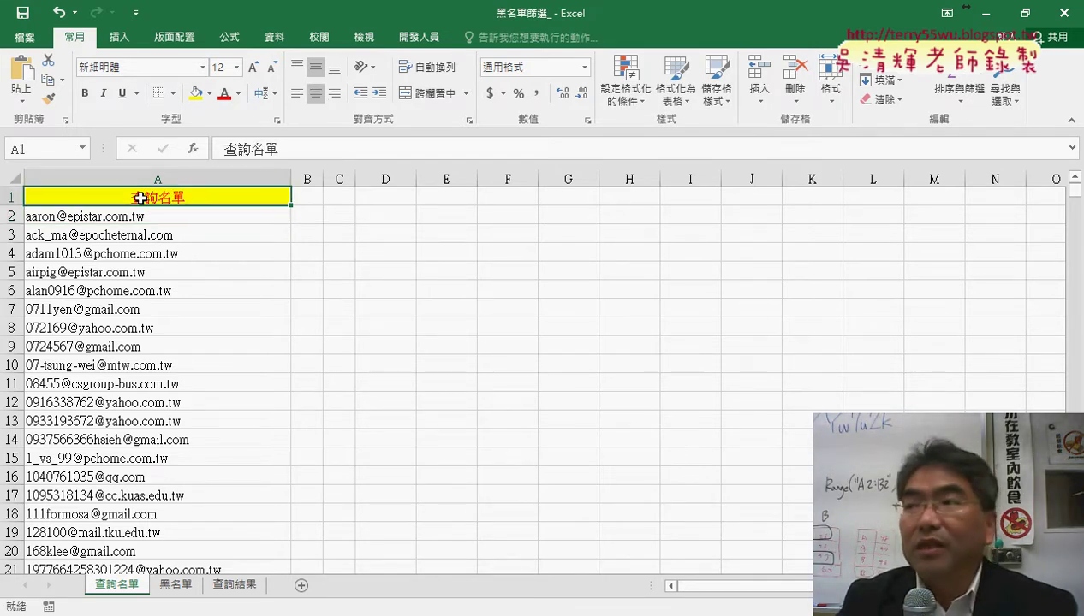
{"action": "left_click", "coordinate": [181, 590]}
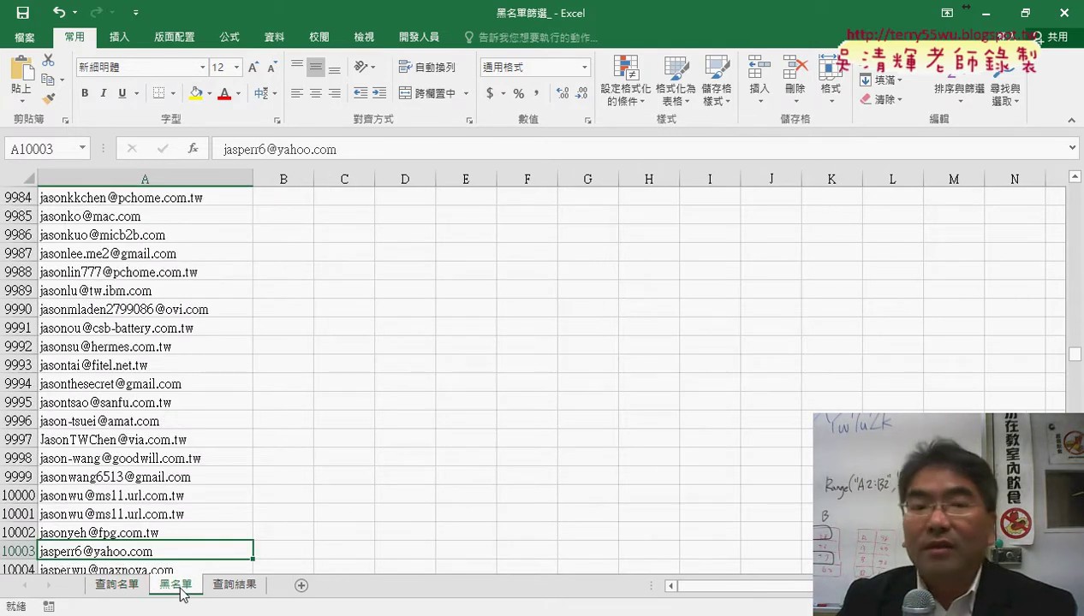
{"action": "left_click", "coordinate": [185, 196]}
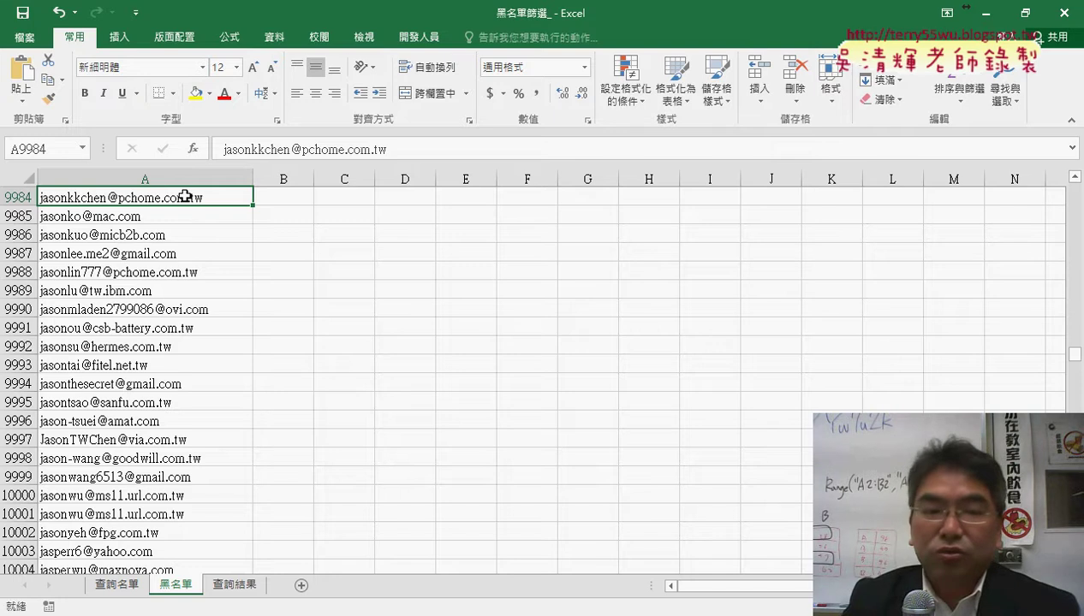
Jump between the top and last blacklist entry to confirm it ends at row 22223.
{"action": "key", "text": "ctrl+Home"}
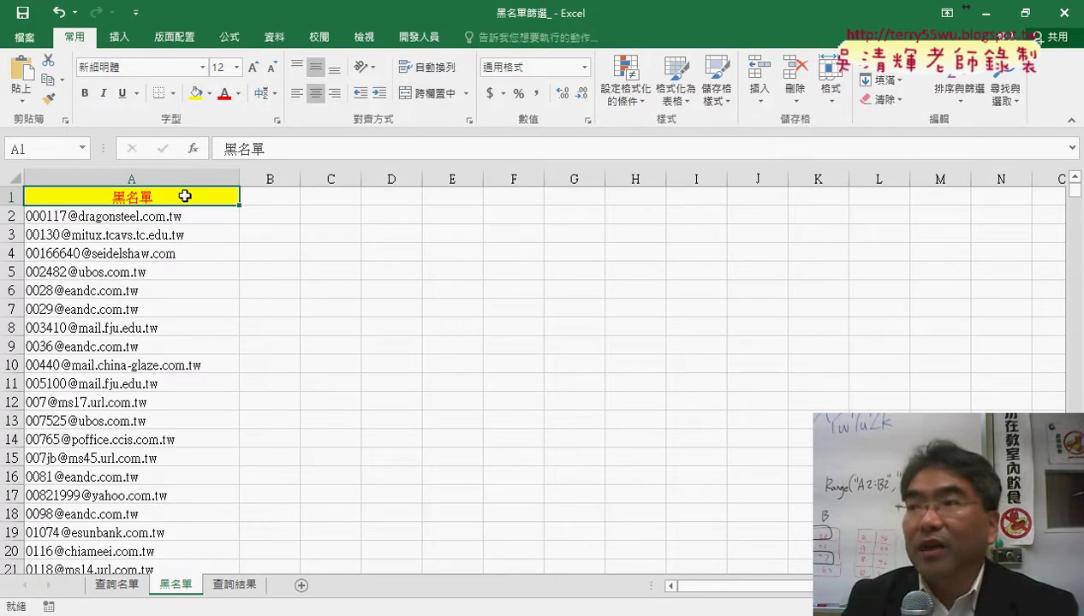
{"action": "key", "text": "ctrl+Down"}
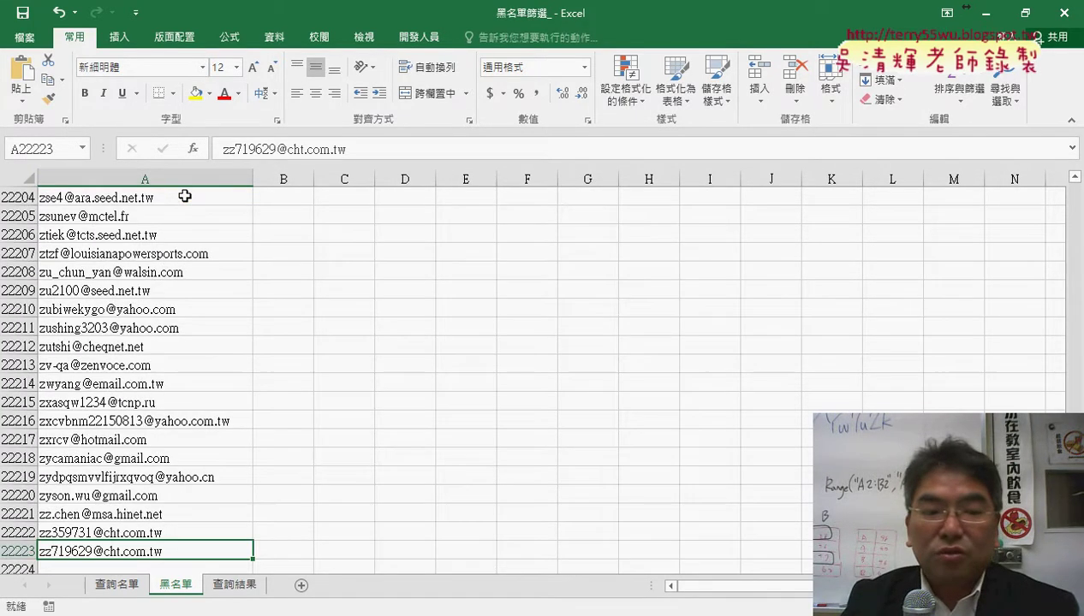
{"action": "key", "text": "ctrl+Up"}
{"action": "key", "text": "ctrl+Down"}
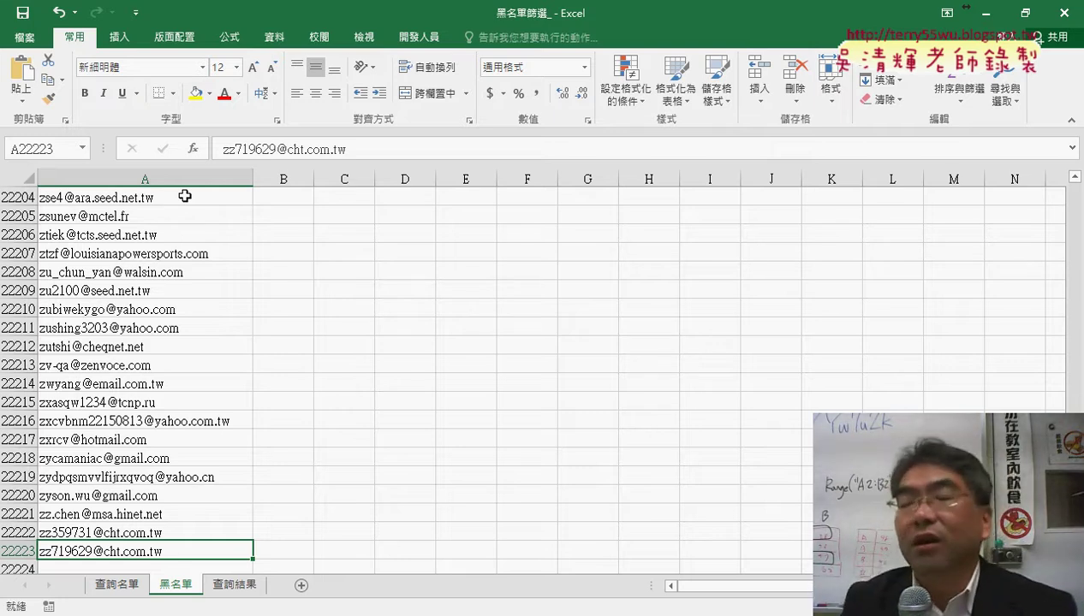
{"action": "key", "text": "ctrl+Home"}
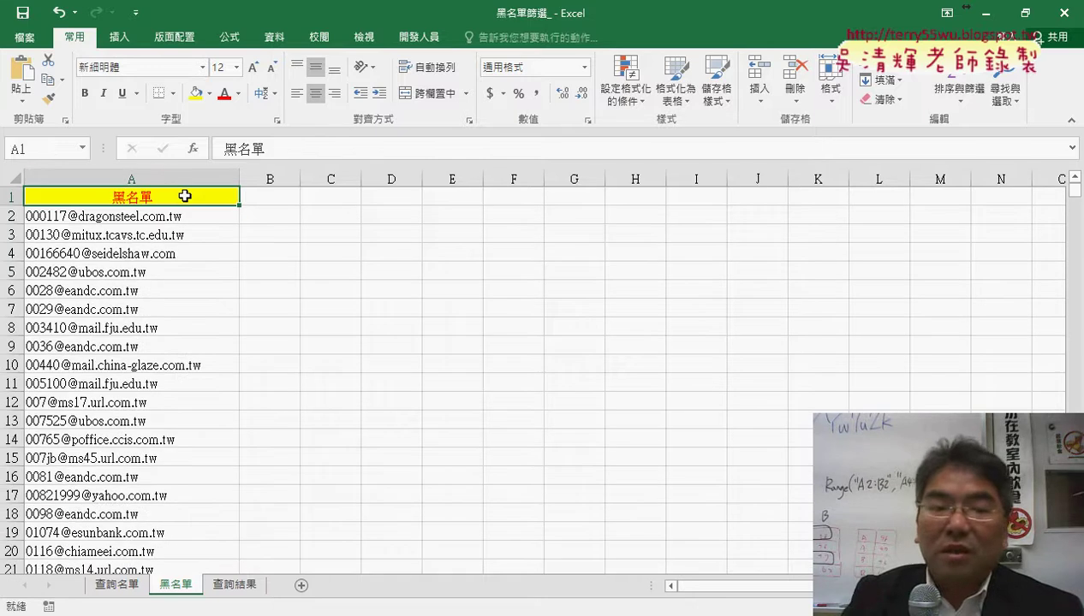
View the 查詢結果 sheet and select its empty result area A1:A16.
{"action": "left_click", "coordinate": [239, 590]}
{"action": "left_click_drag", "start_coordinate": [166, 193], "coordinate": [167, 470]}
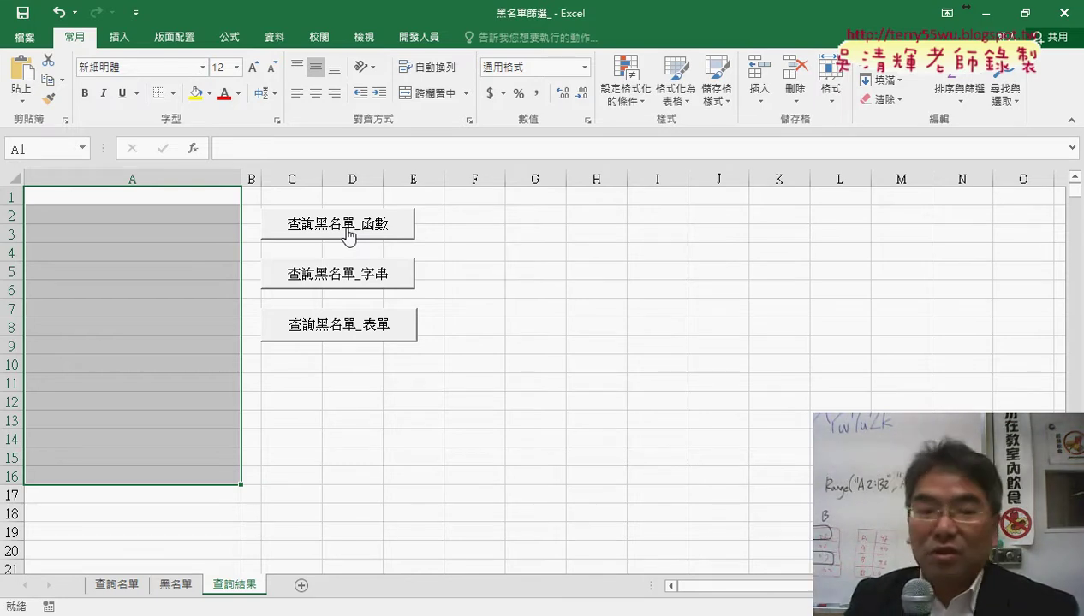
Briefly open and close Find on the 黑名單 sheet, then select A2 on 查詢名單.
{"action": "left_click", "coordinate": [120, 586]}
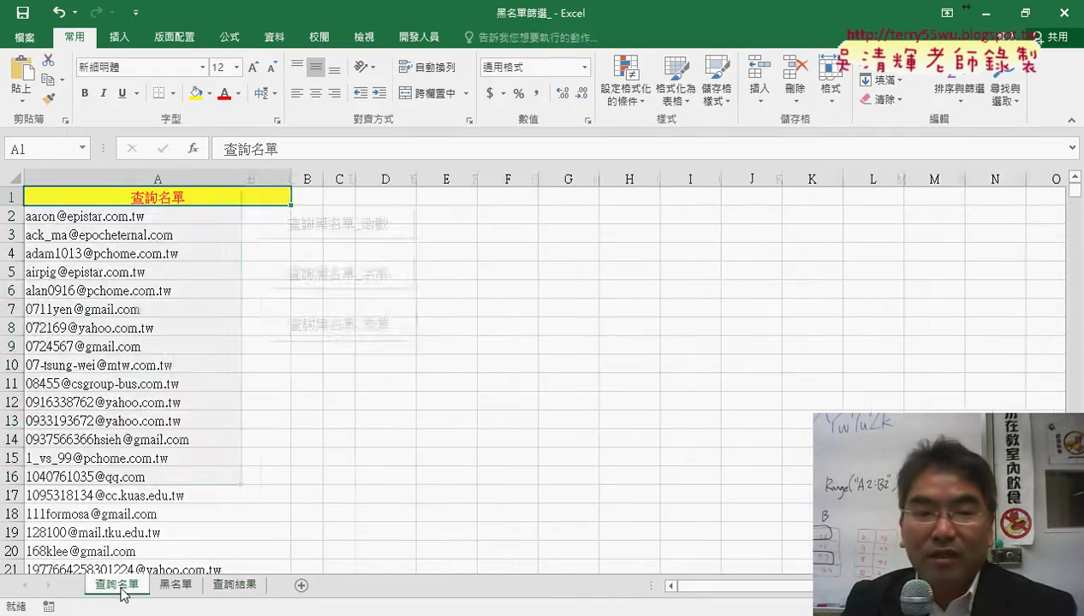
{"action": "left_click", "coordinate": [180, 590]}
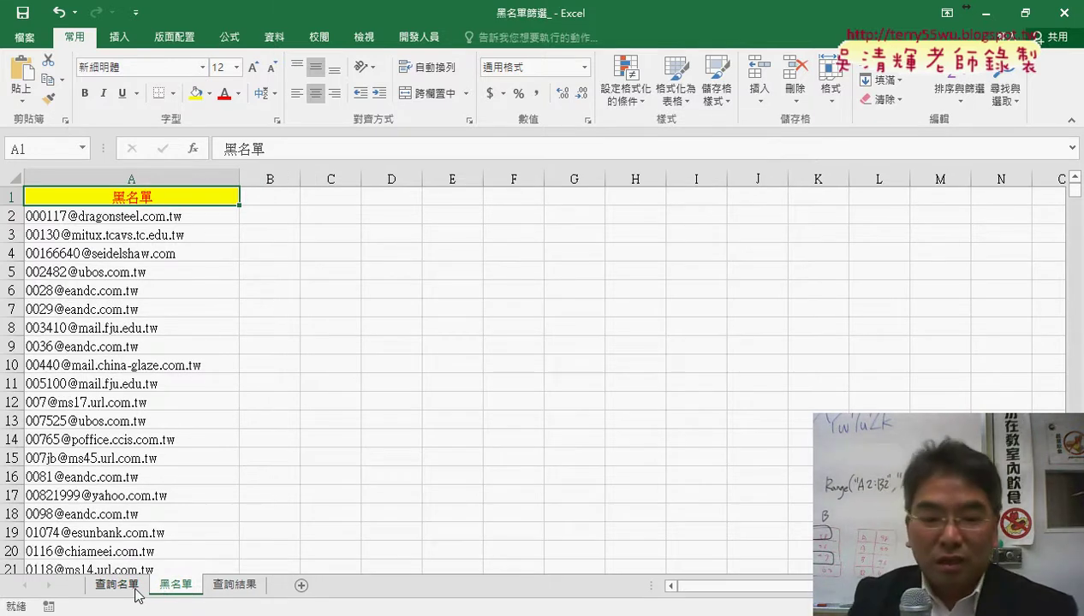
{"action": "key", "text": "ctrl+f"}
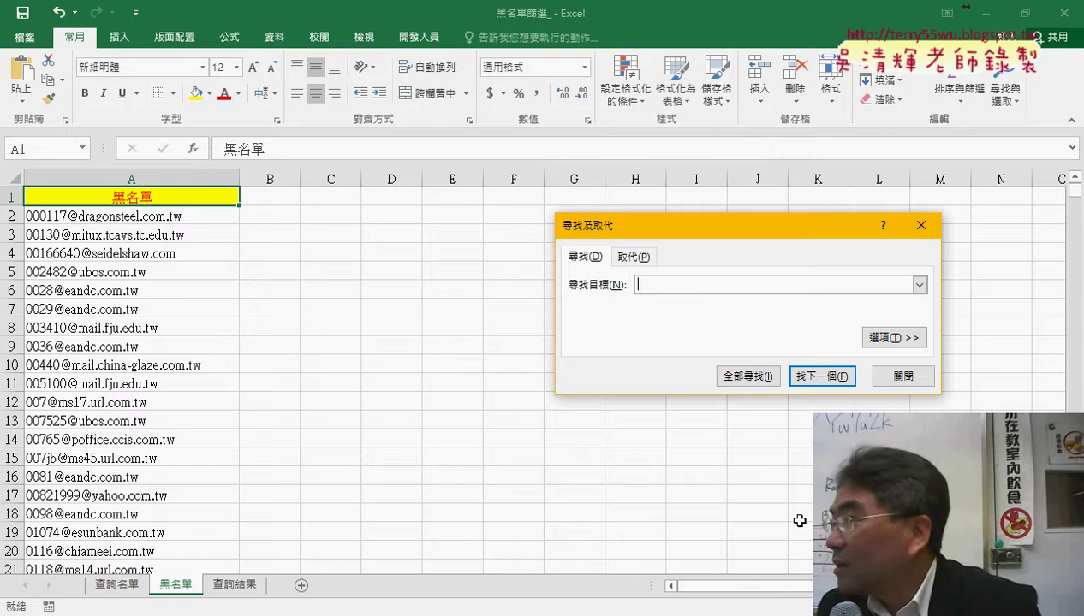
{"action": "left_click", "coordinate": [899, 374]}
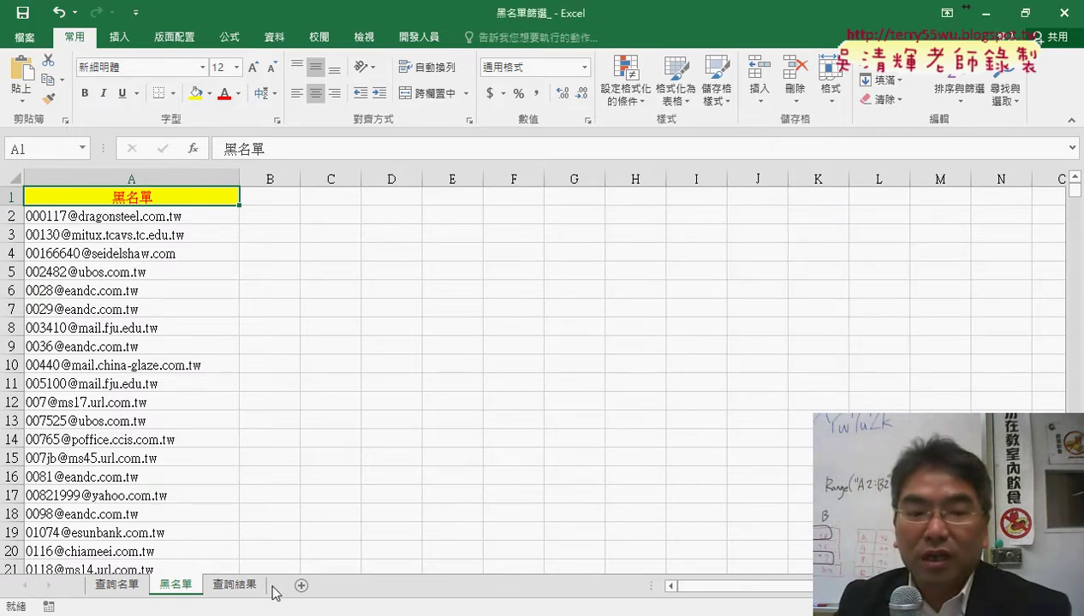
{"action": "left_click", "coordinate": [117, 585]}
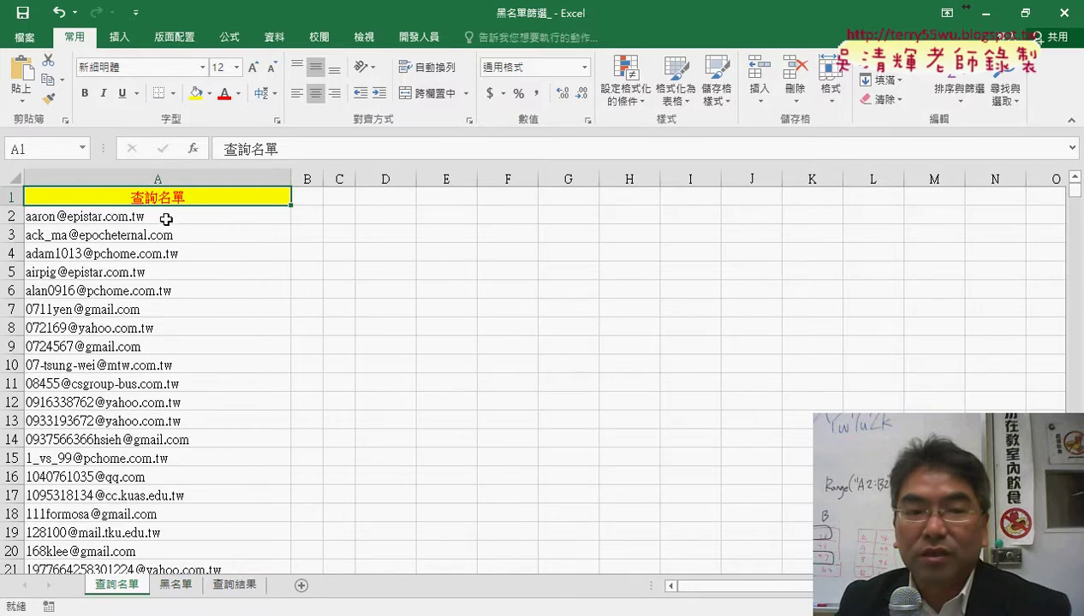
{"action": "left_click", "coordinate": [171, 216]}
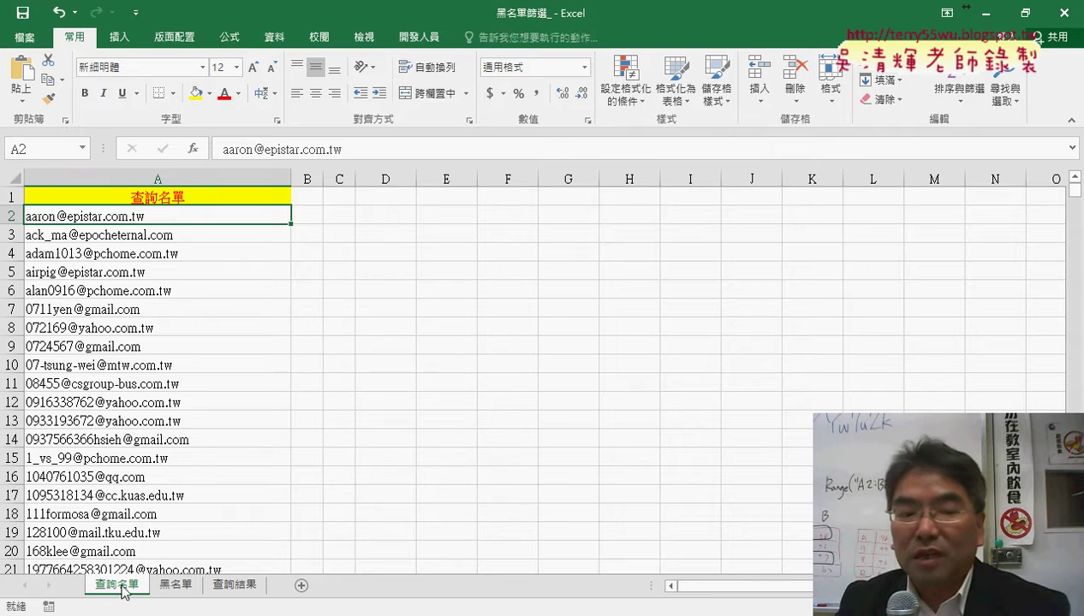
{"action": "left_click", "coordinate": [307, 219]}
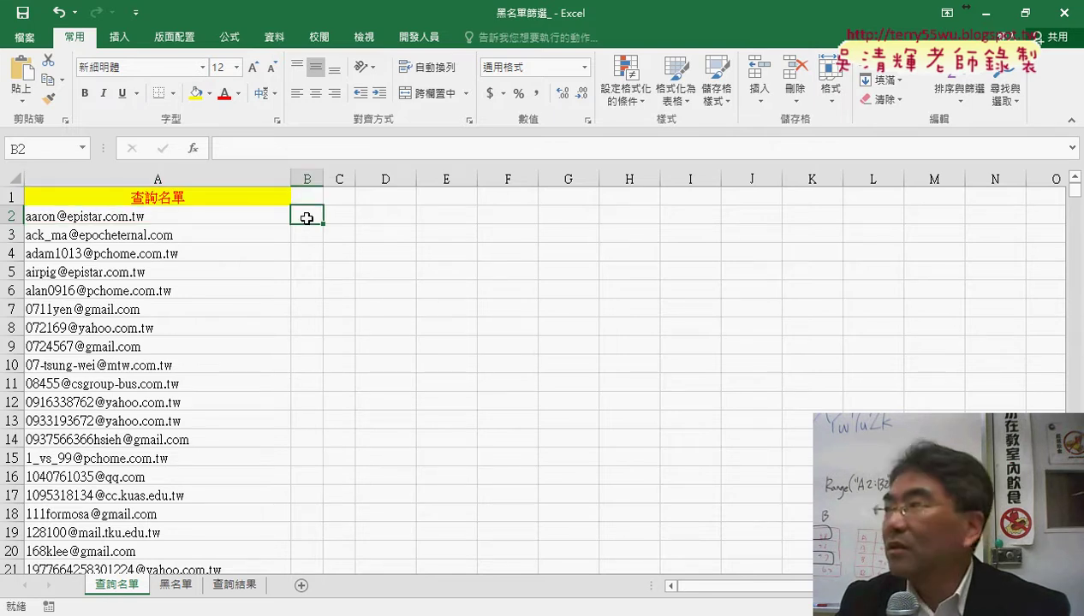
{"action": "left_click", "coordinate": [193, 148]}
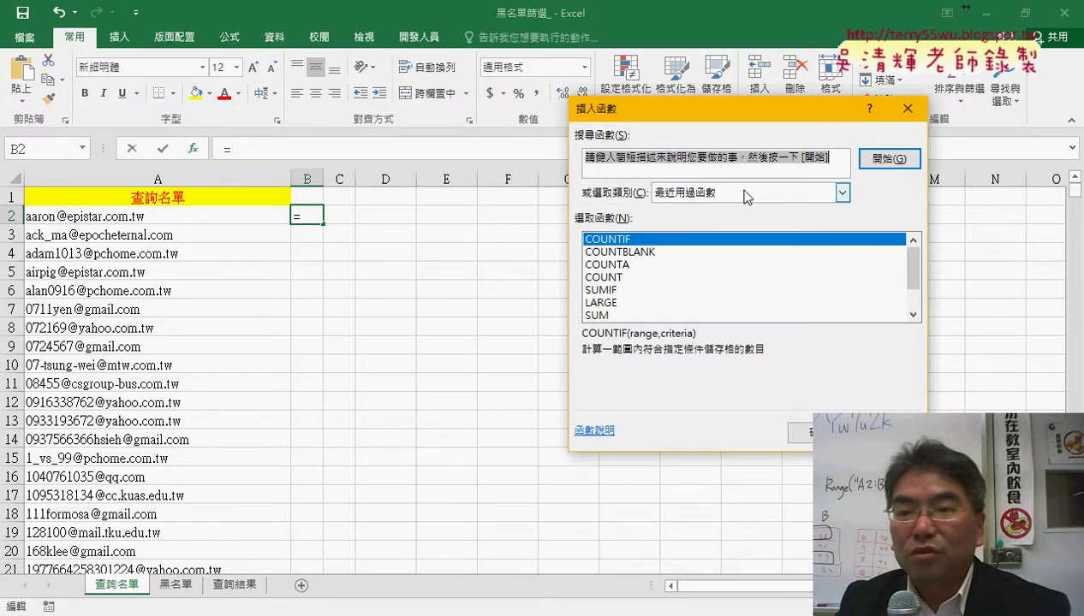
{"action": "double_click", "coordinate": [629, 239]}
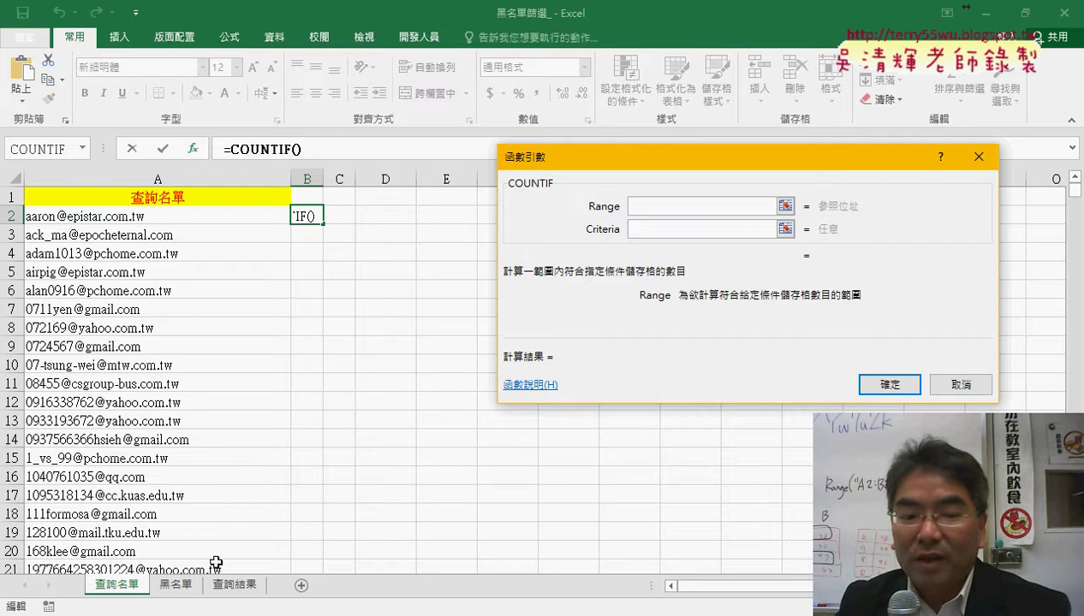
{"action": "left_click", "coordinate": [177, 586]}
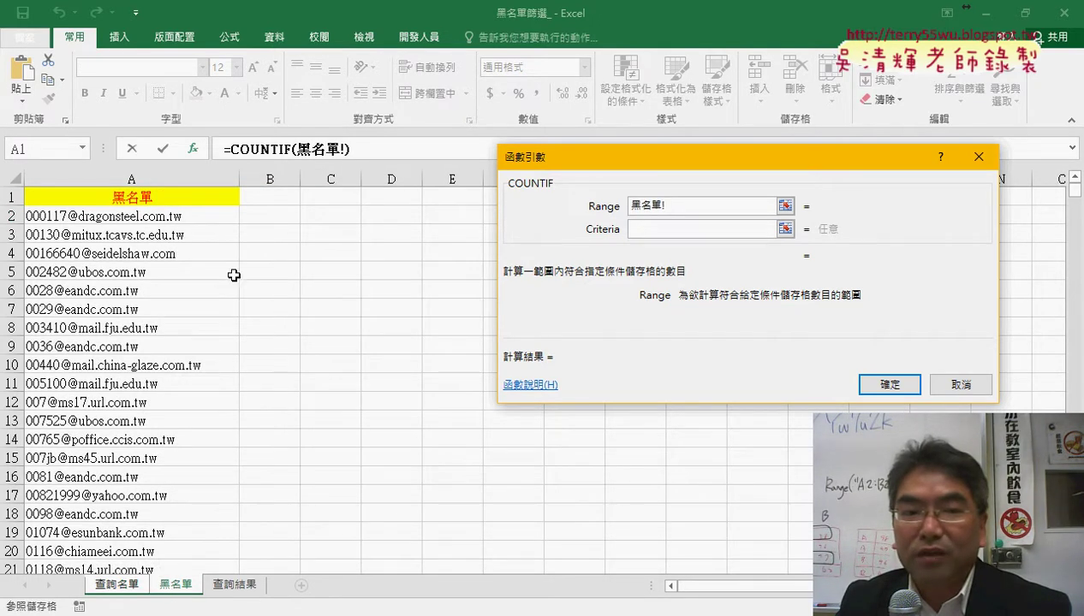
{"action": "left_click_drag", "start_coordinate": [208, 216], "coordinate": [208, 233]}
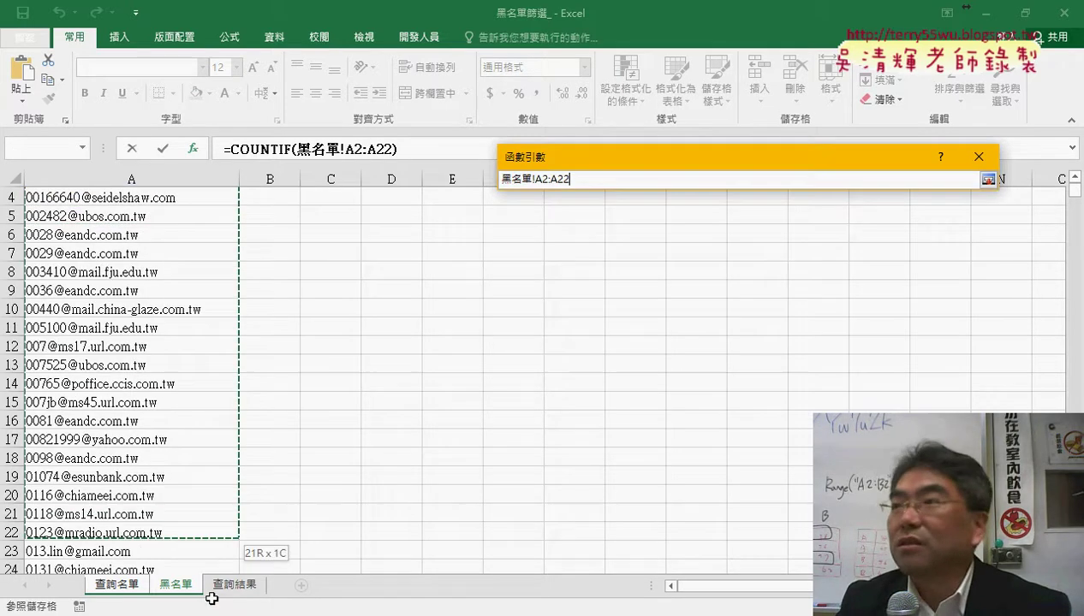
{"action": "mouse_move", "coordinate": [208, 233]}
{"action": "left_mouse_down"}
{"action": "mouse_move", "coordinate": [207, 60]}
{"action": "mouse_move", "coordinate": [208, 599]}
{"action": "mouse_move", "coordinate": [196, 613]}
{"action": "mouse_move", "coordinate": [224, 12]}
{"action": "mouse_move", "coordinate": [214, 216]}
{"action": "left_mouse_up"}
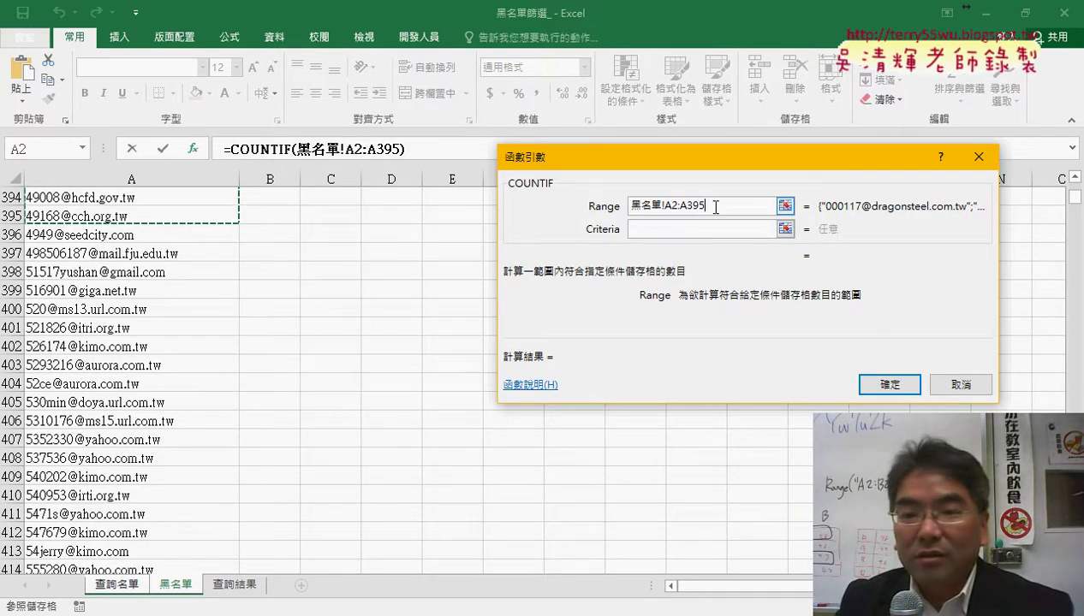
{"action": "left_click_drag", "start_coordinate": [715, 206], "coordinate": [599, 206]}
{"action": "key", "text": "BackSpace"}
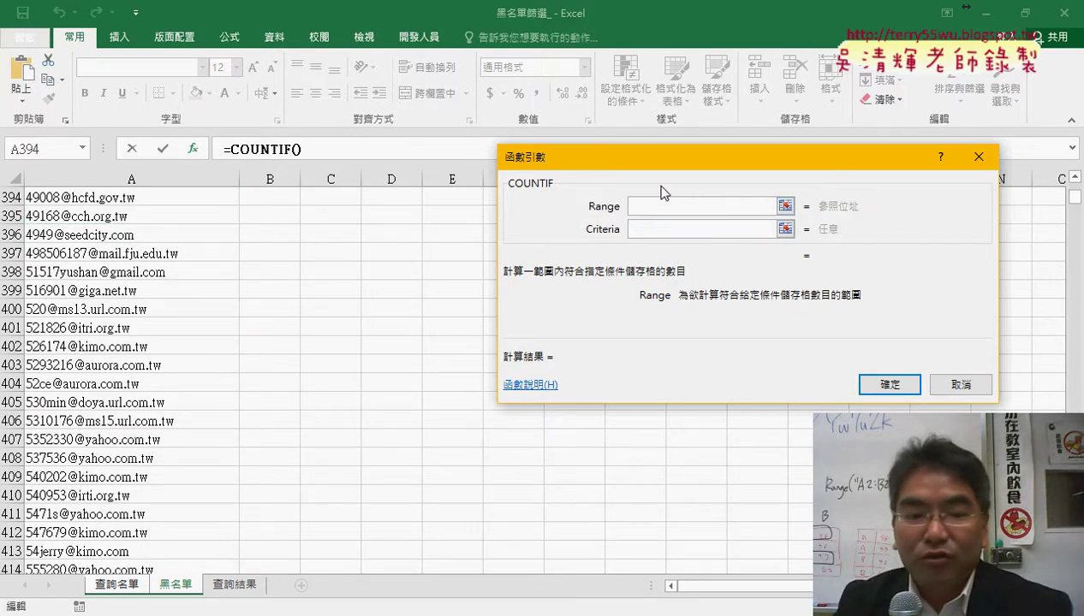
{"action": "left_click", "coordinate": [180, 589]}
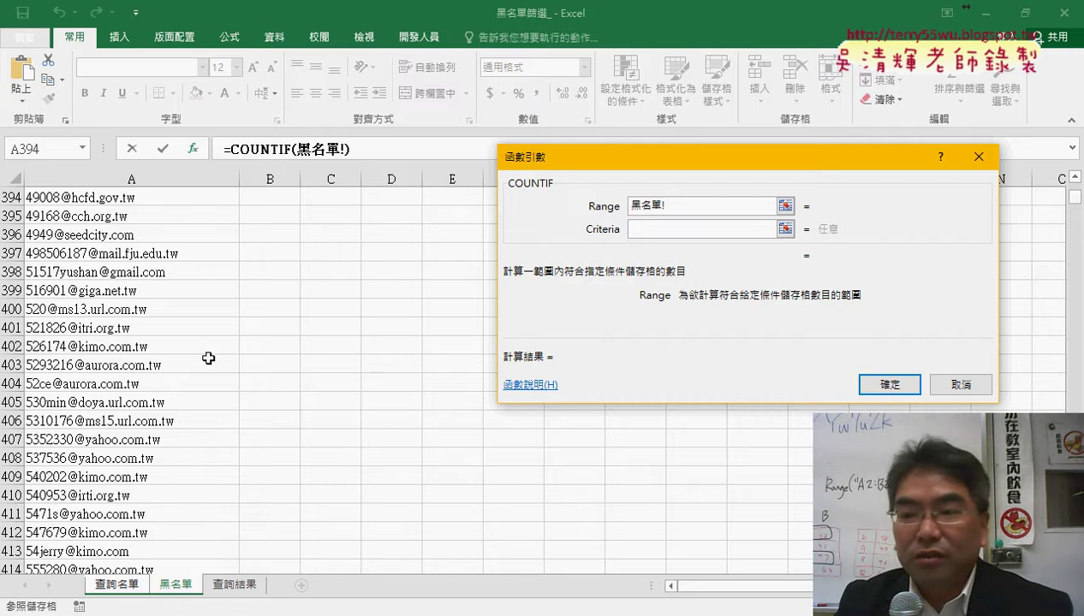
{"action": "left_click_drag", "start_coordinate": [1074, 205], "coordinate": [965, 182]}
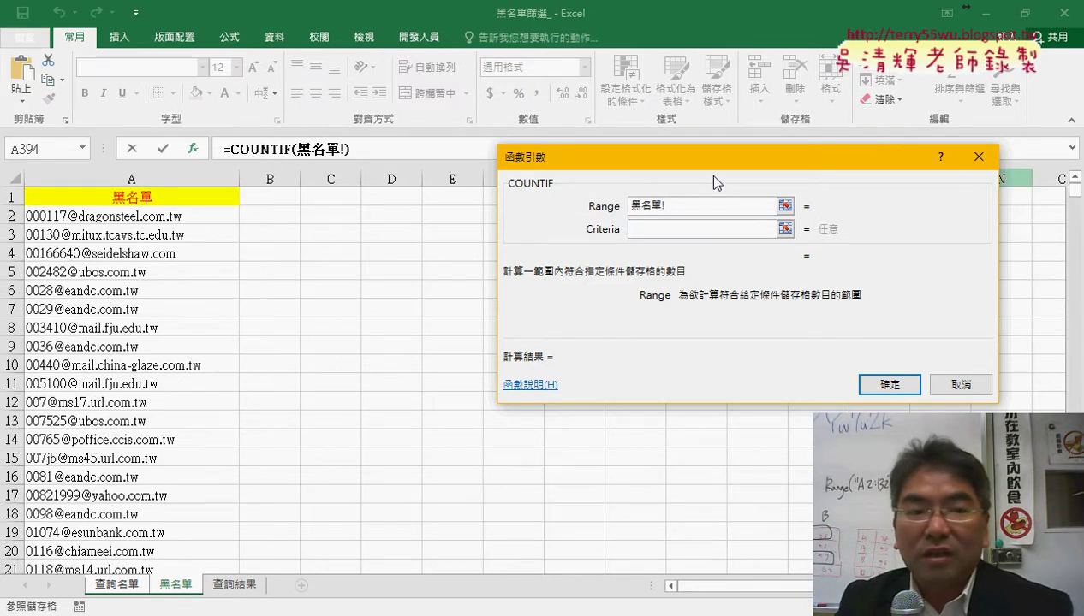
{"action": "left_click", "coordinate": [150, 215]}
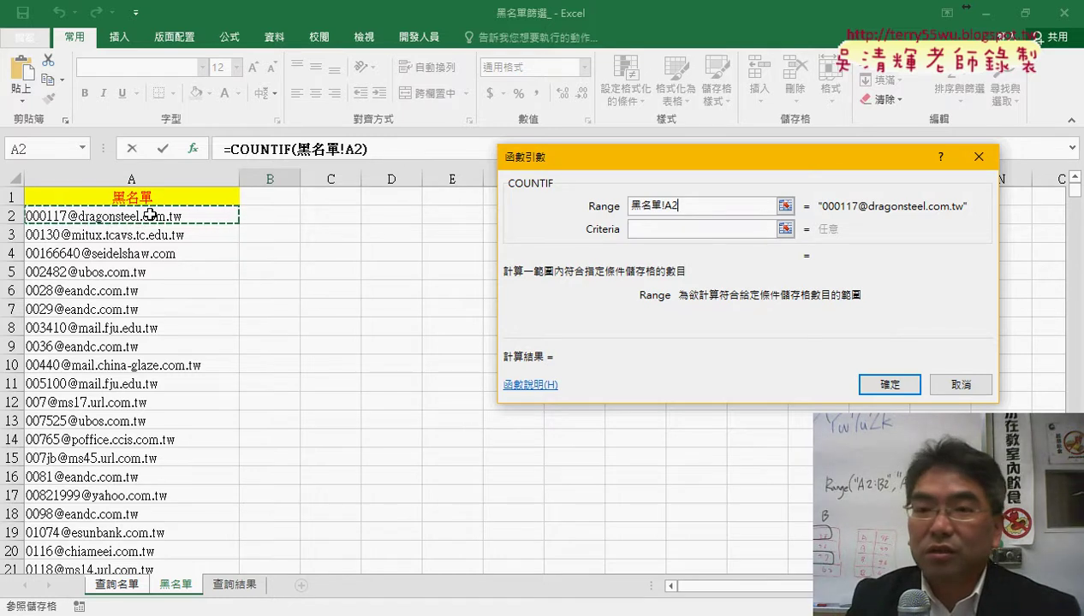
{"action": "key", "text": "ctrl+shift+Down"}
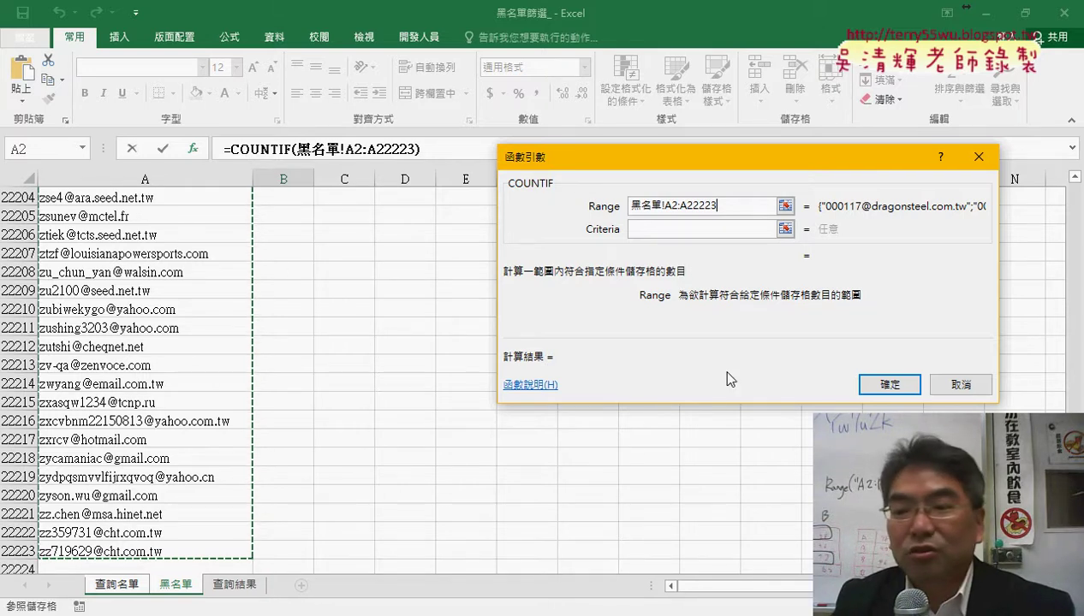
{"action": "left_click", "coordinate": [959, 385]}
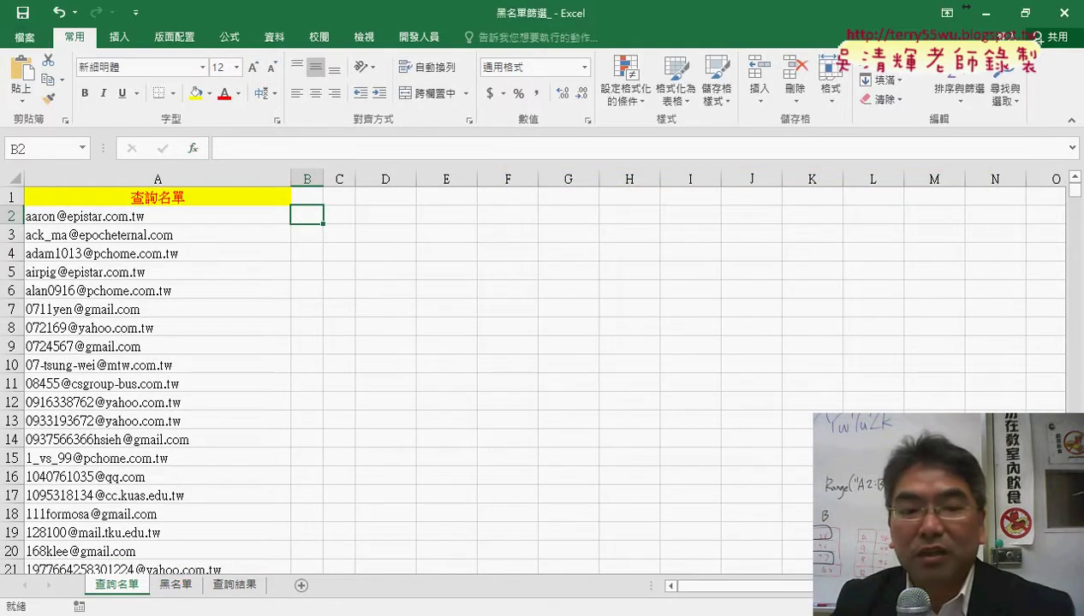
Select the whole blacklist column from A1 down to A22223 on the 黑名單 sheet.
{"action": "left_click", "coordinate": [177, 588]}
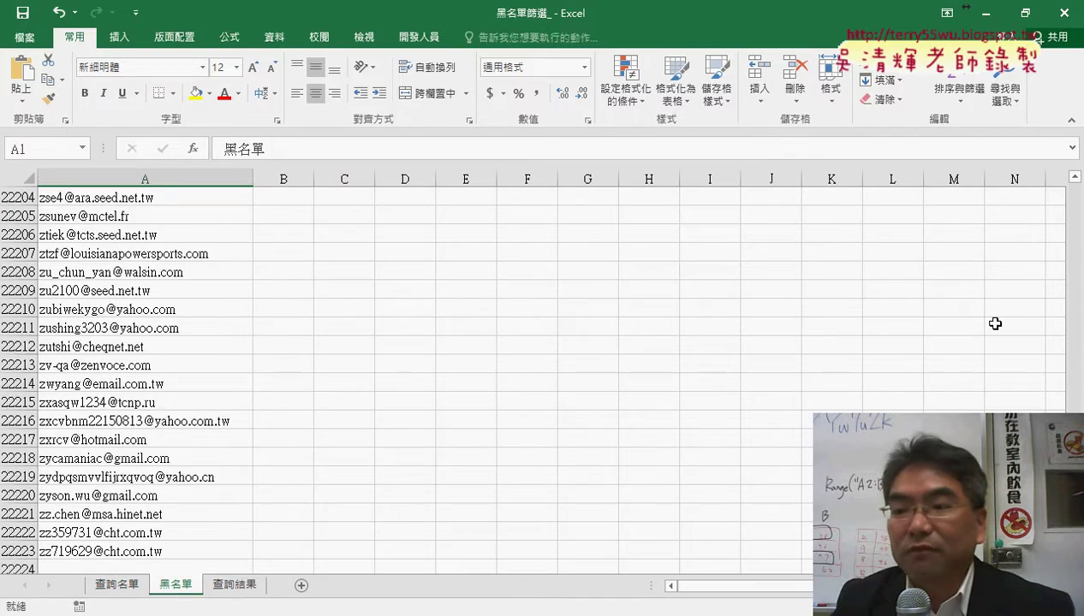
{"action": "left_click_drag", "start_coordinate": [1075, 548], "coordinate": [1075, 190]}
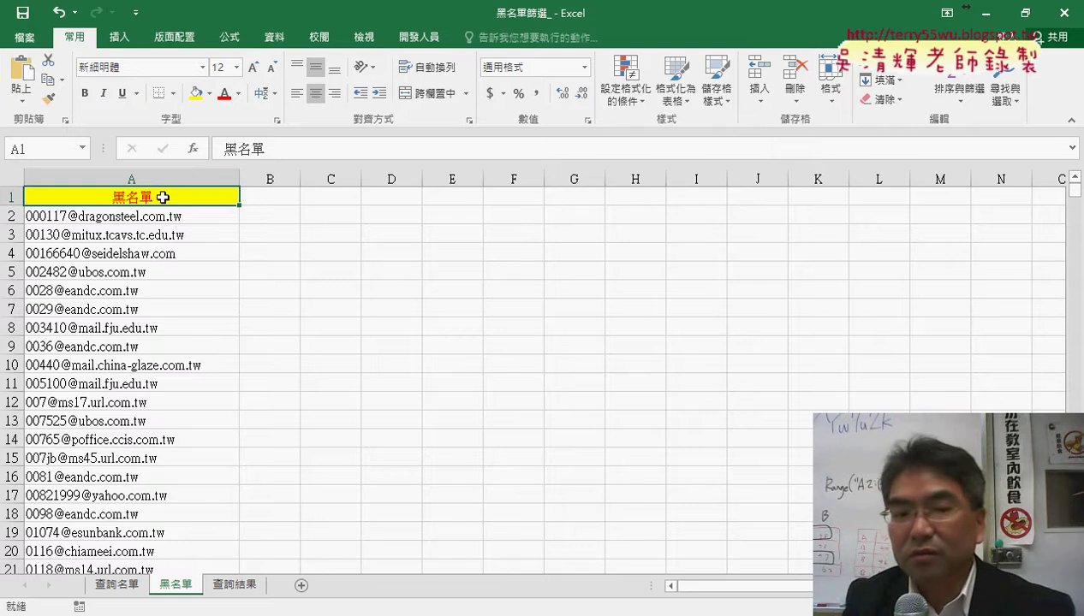
{"action": "key", "text": "ctrl+shift+Down"}
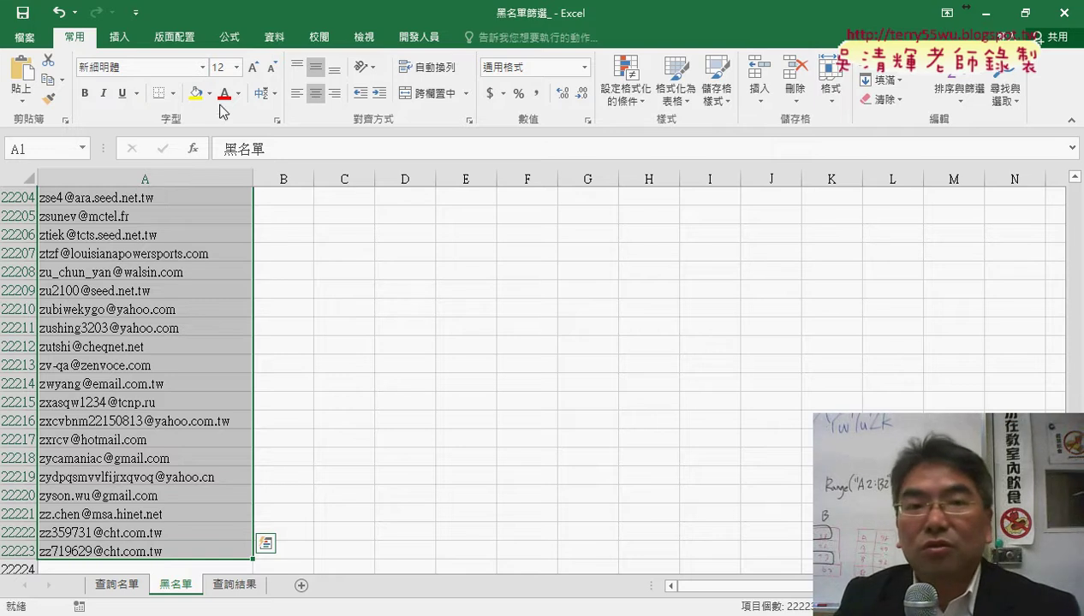
Create the name 黑名單 from the top row and verify it covers $A$2:$A$22223 in Name Manager.
{"action": "left_click", "coordinate": [240, 42]}
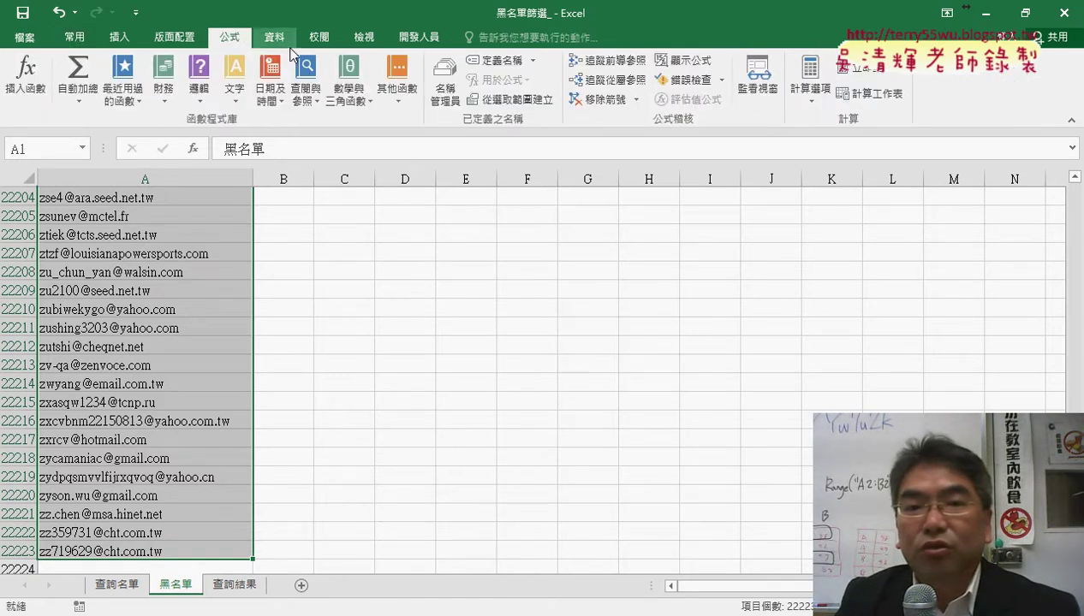
{"action": "left_click", "coordinate": [517, 101]}
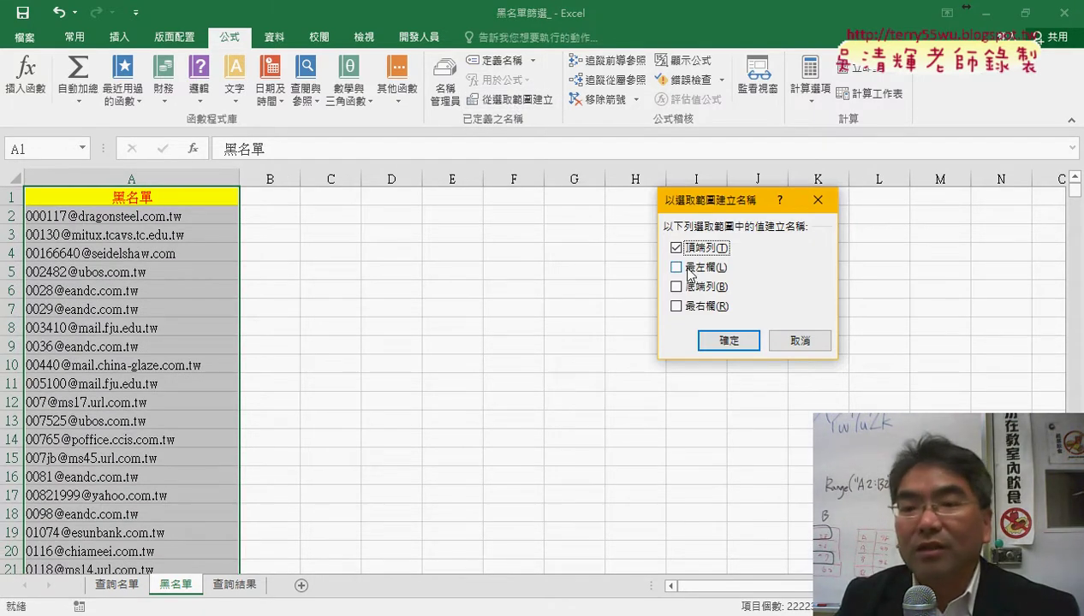
{"action": "left_click", "coordinate": [729, 341]}
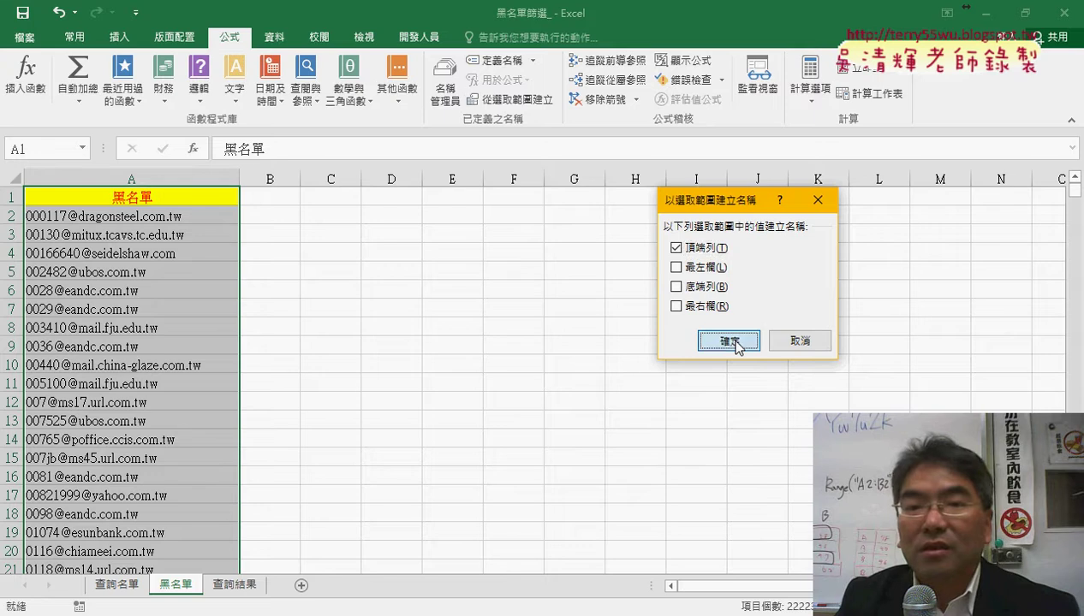
{"action": "left_click", "coordinate": [454, 102]}
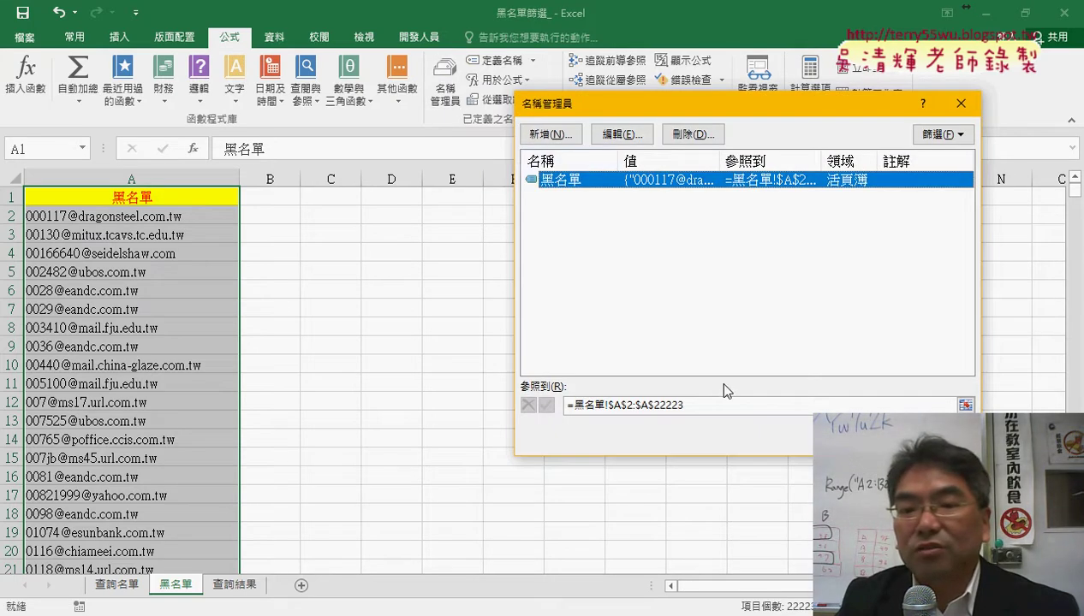
{"action": "left_click", "coordinate": [706, 405]}
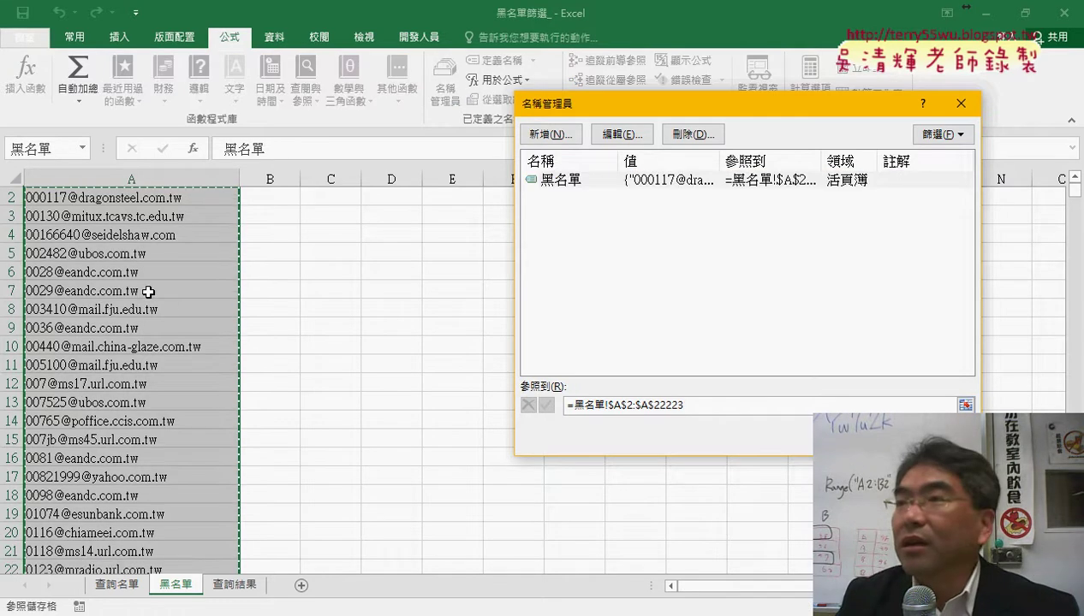
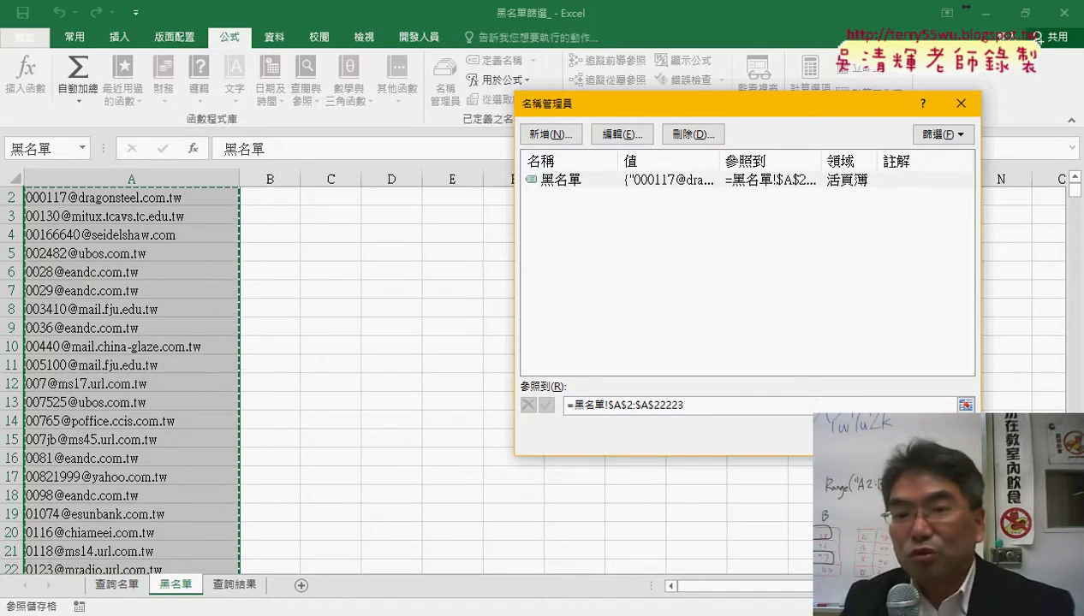
Confirm the 黑名單 name refers to =黑名單!$A$2:$A$22223, then close Name Manager.
{"action": "key", "text": "Return"}
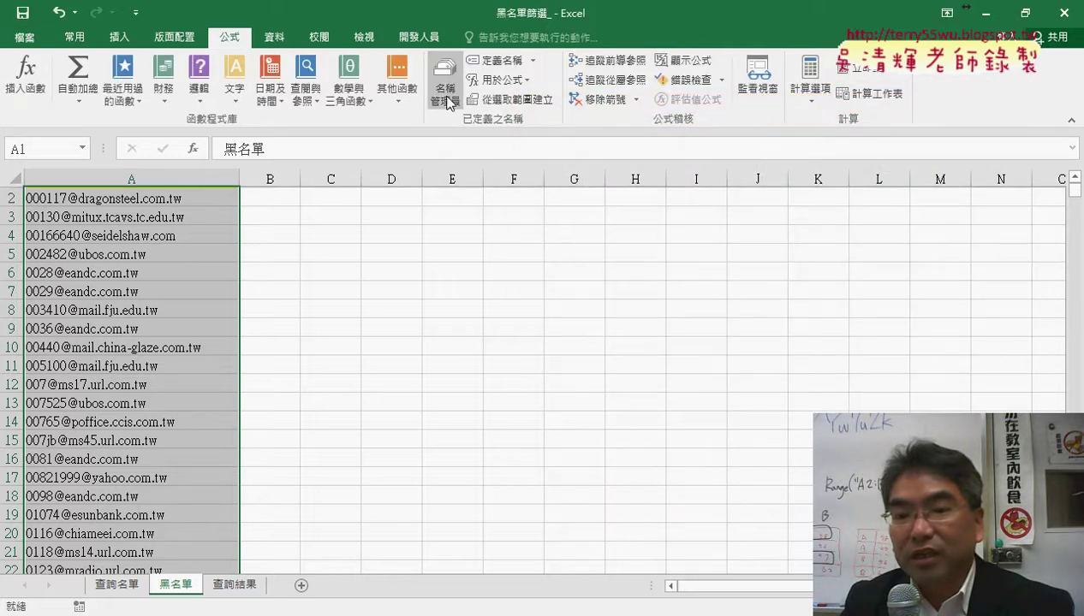
{"action": "left_click", "coordinate": [445, 83]}
{"action": "left_click", "coordinate": [692, 405]}
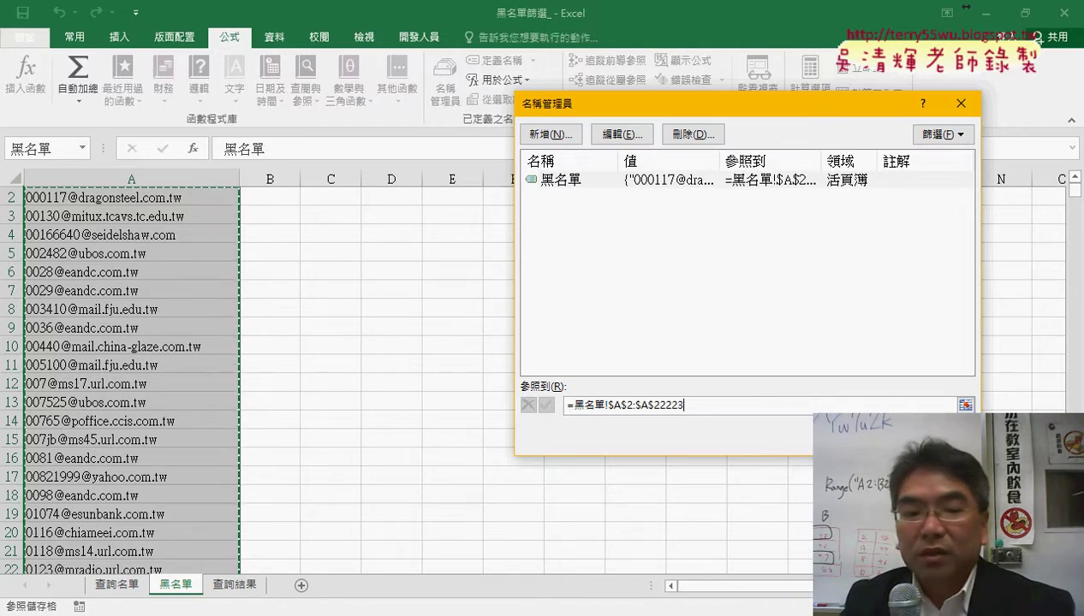
{"action": "key", "text": "Escape"}
Enter =COUNTIF(黑名單,A2) in B2 of the 查詢名單 sheet, which returns 1.
{"action": "left_click", "coordinate": [133, 584]}
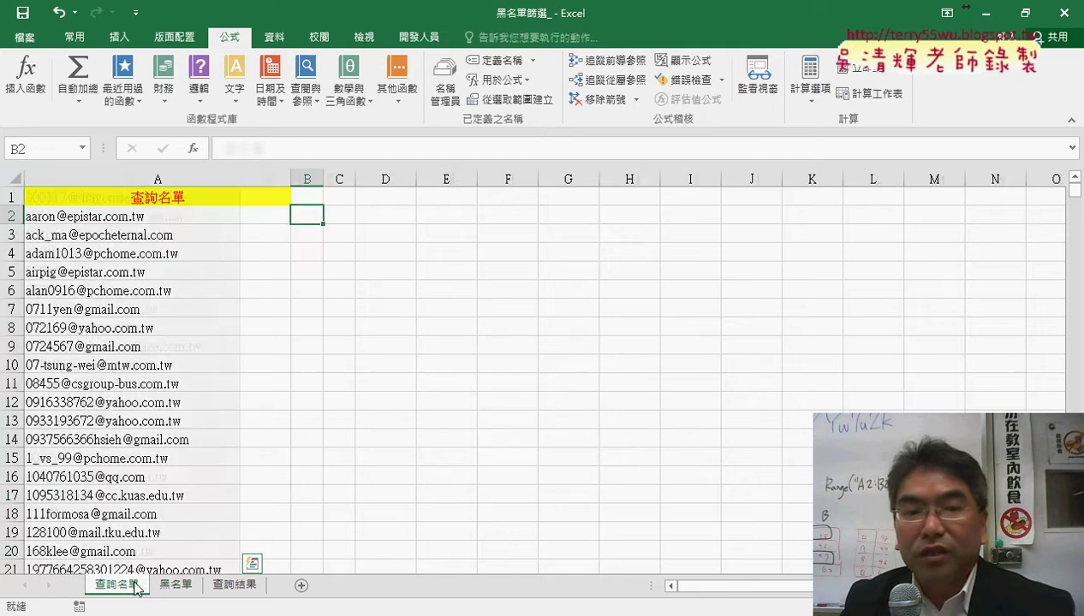
{"action": "left_click", "coordinate": [193, 148]}
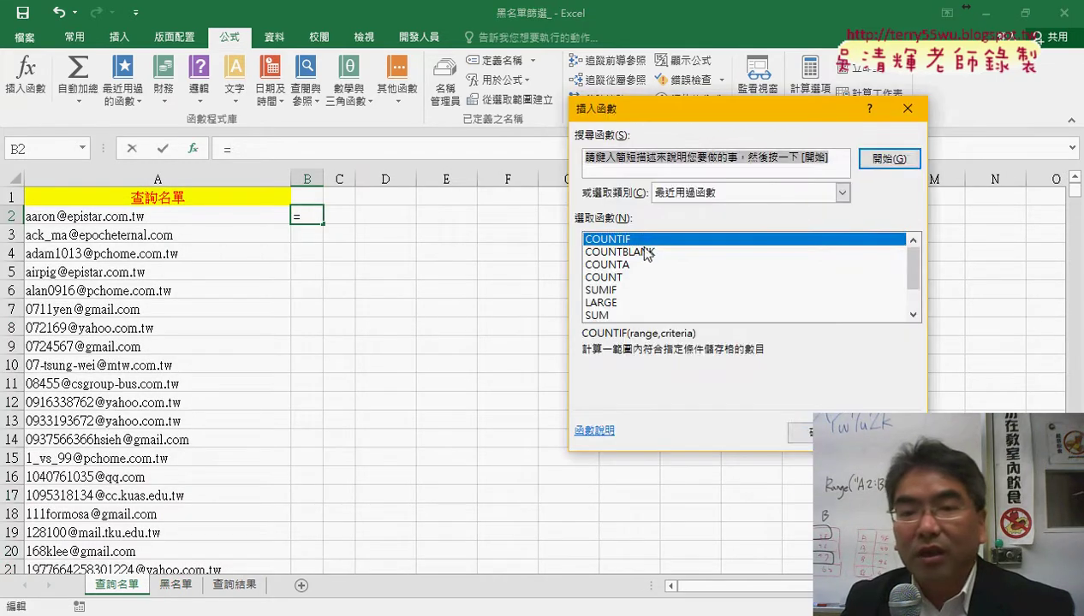
{"action": "key", "text": "Return"}
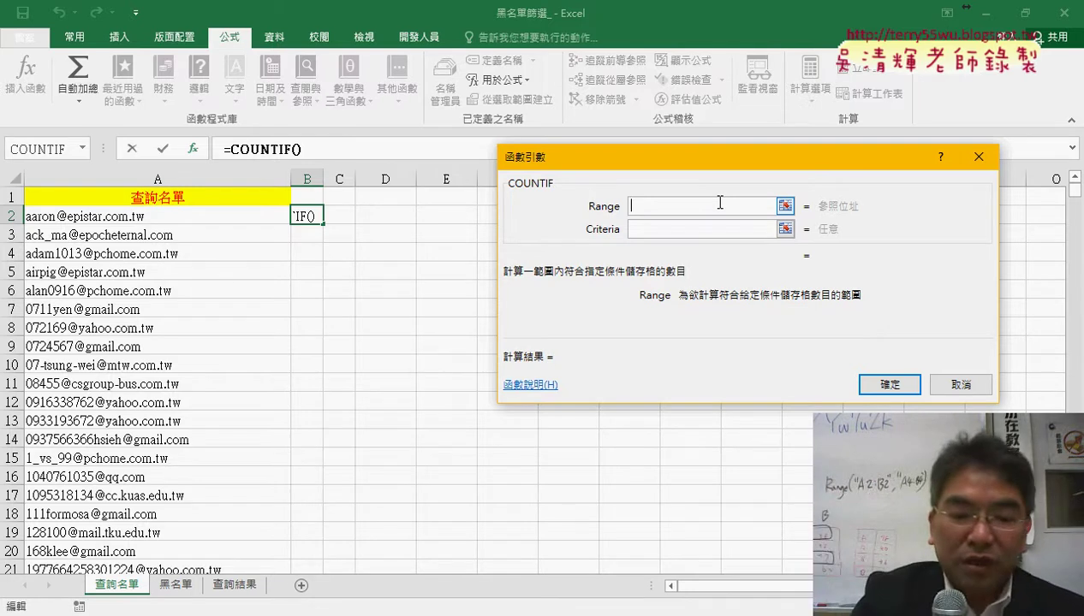
{"action": "key", "text": "F3"}
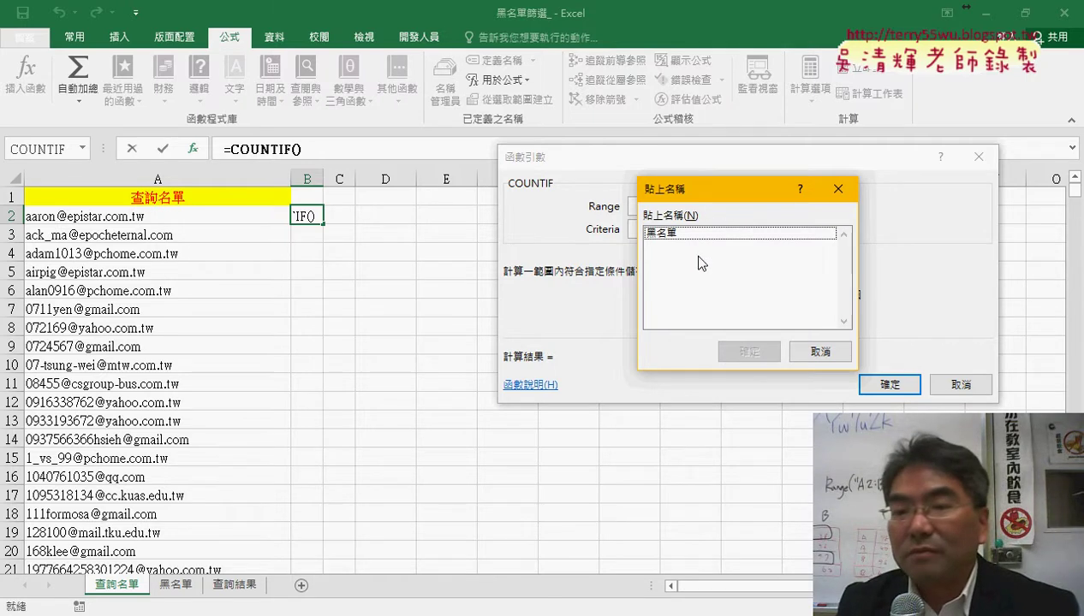
{"action": "double_click", "coordinate": [694, 233]}
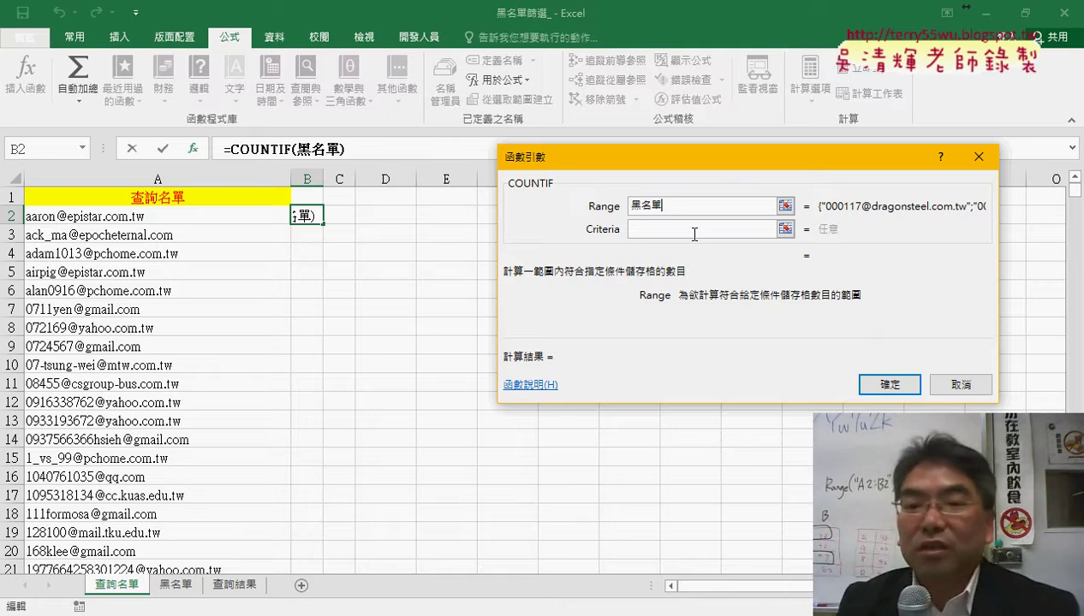
{"action": "left_click", "coordinate": [694, 232]}
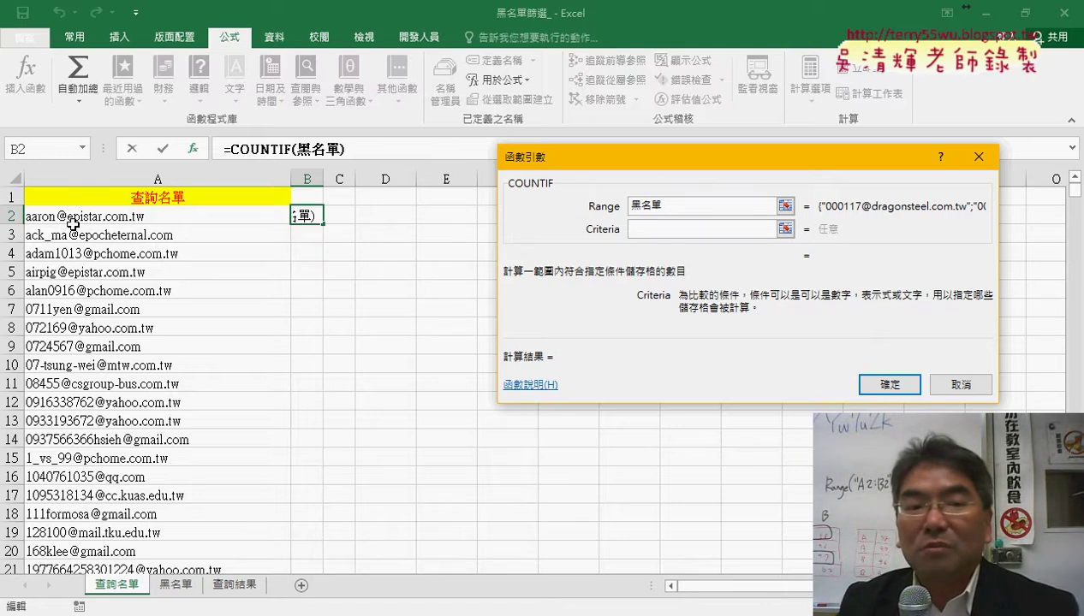
{"action": "left_click", "coordinate": [181, 217]}
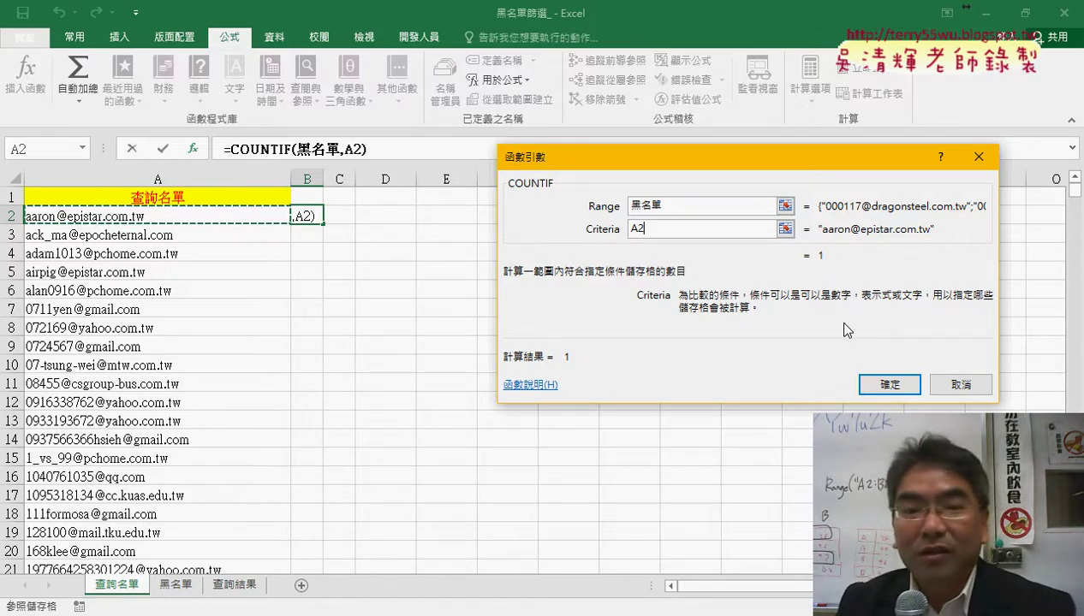
{"action": "left_click", "coordinate": [880, 387]}
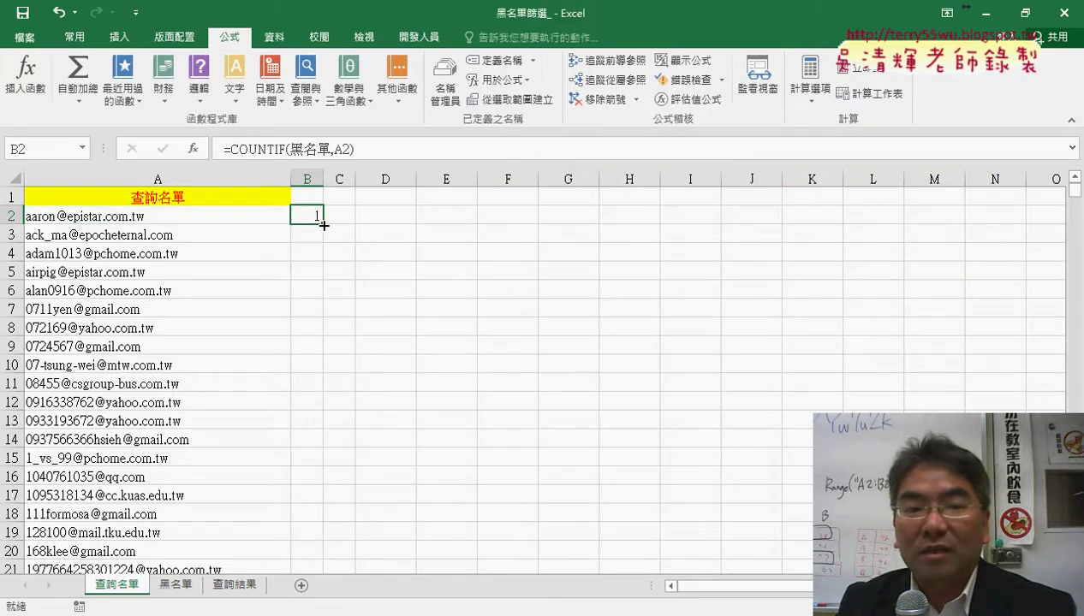
Fill the COUNTIF formula down column B so every address shows 1 or 0.
{"action": "double_click", "coordinate": [322, 225]}
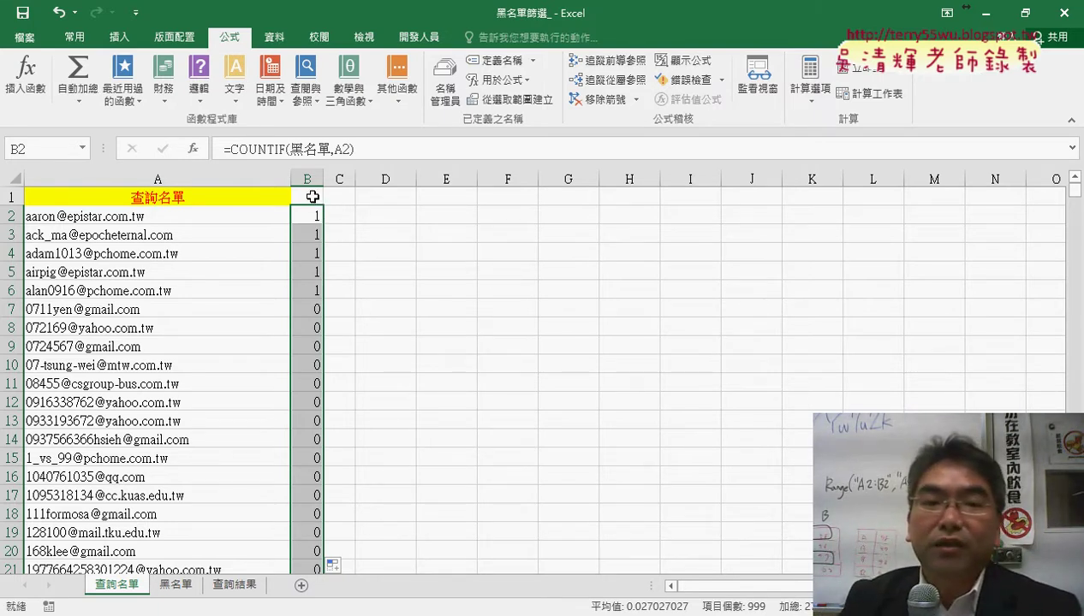
{"action": "left_click", "coordinate": [312, 197]}
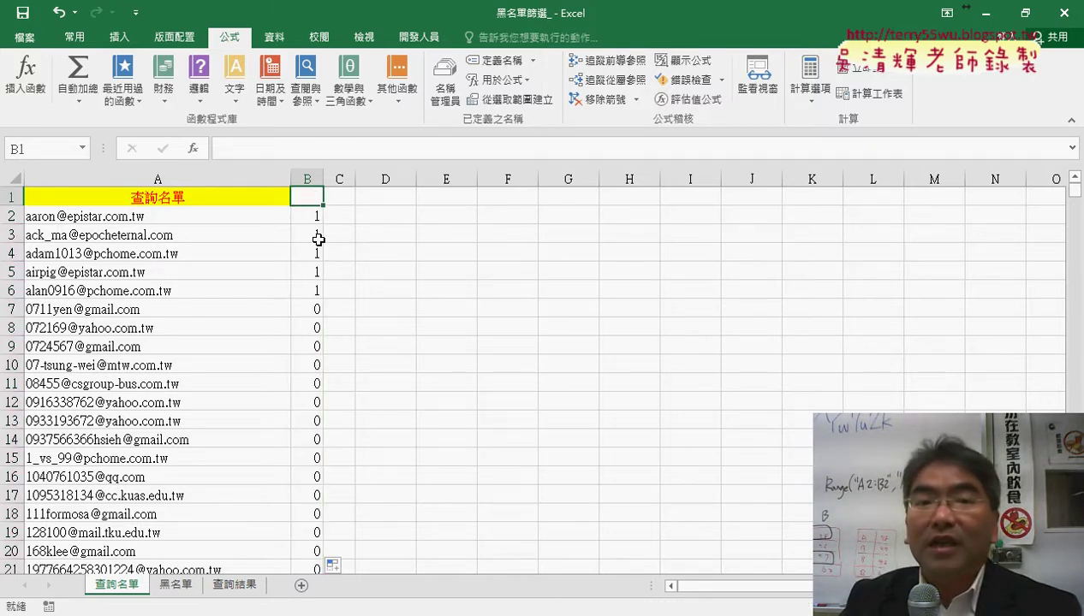
Filter column B to hide the 0 values, showing only addresses counting 1.
{"action": "left_click", "coordinate": [275, 38]}
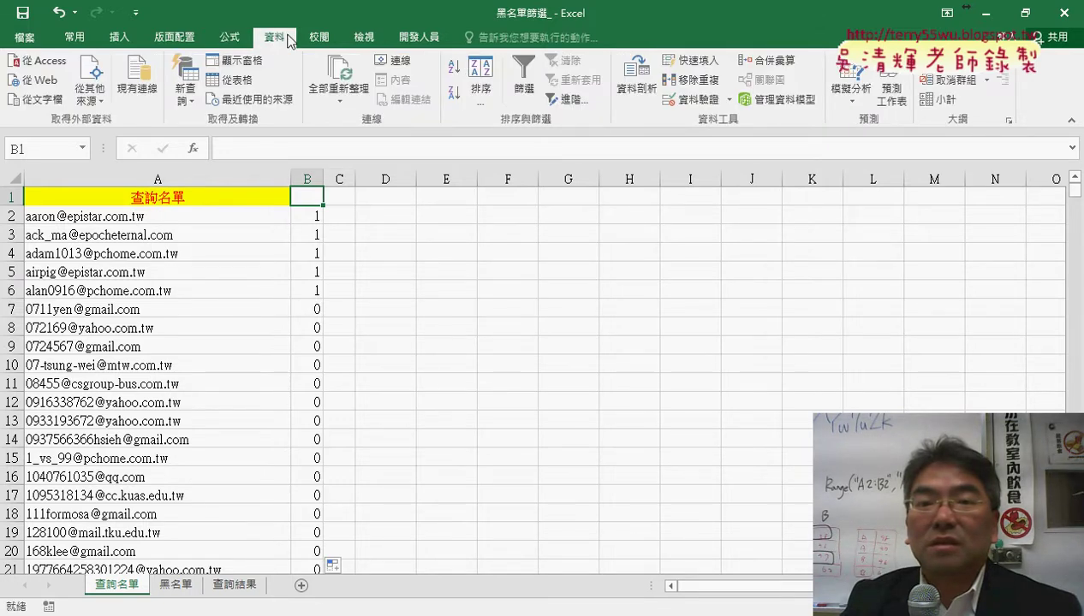
{"action": "left_click", "coordinate": [517, 88]}
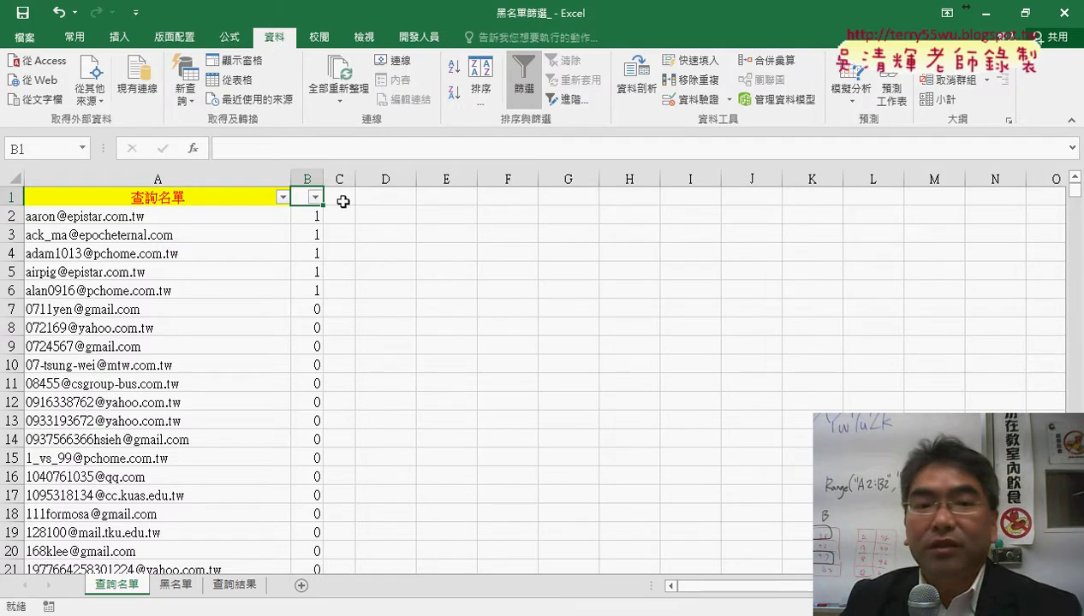
{"action": "left_click", "coordinate": [315, 196]}
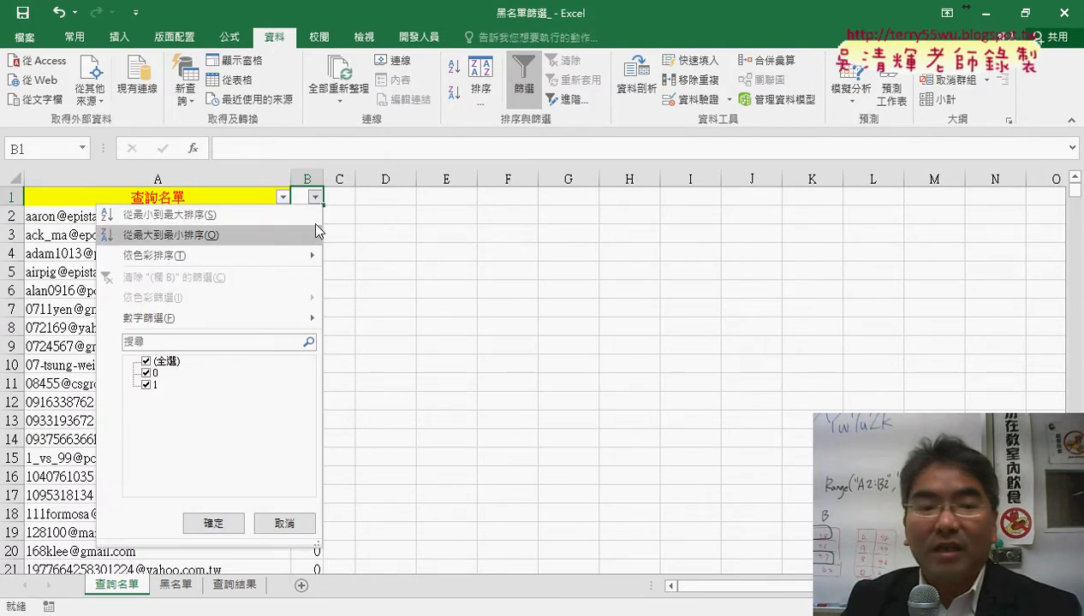
{"action": "left_click", "coordinate": [147, 373]}
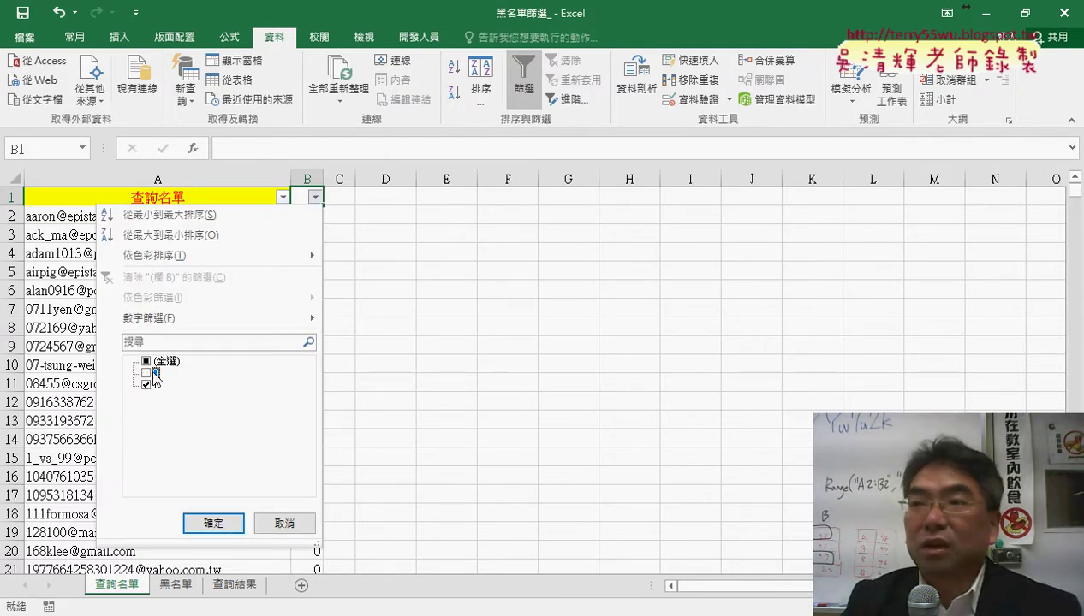
{"action": "left_click", "coordinate": [213, 523]}
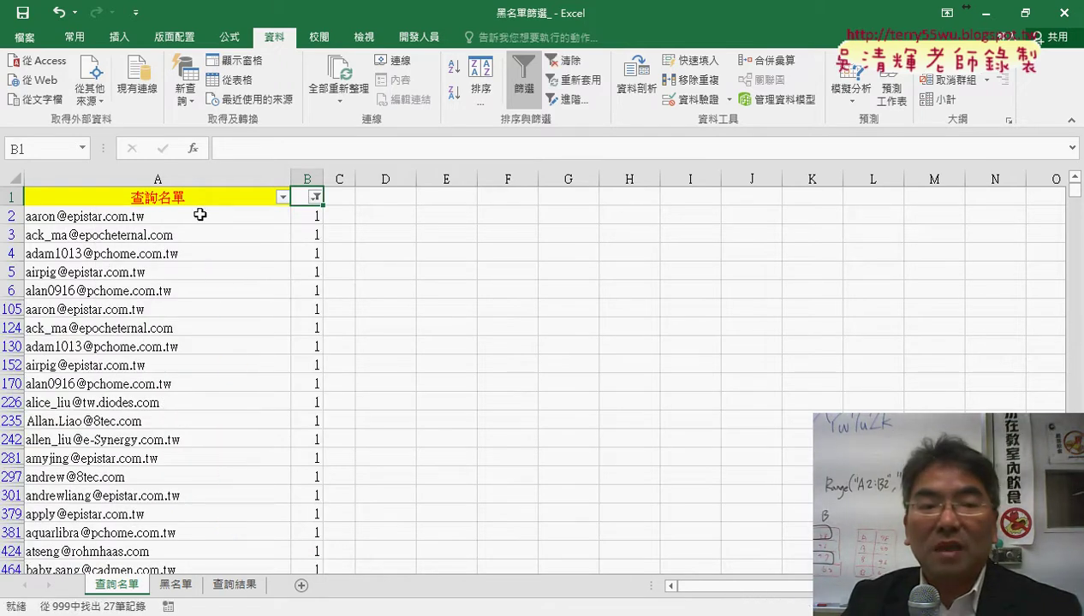
Copy the 27 matching addresses from A2 downward.
{"action": "left_click", "coordinate": [199, 215]}
{"action": "key", "text": "ctrl+shift+Down"}
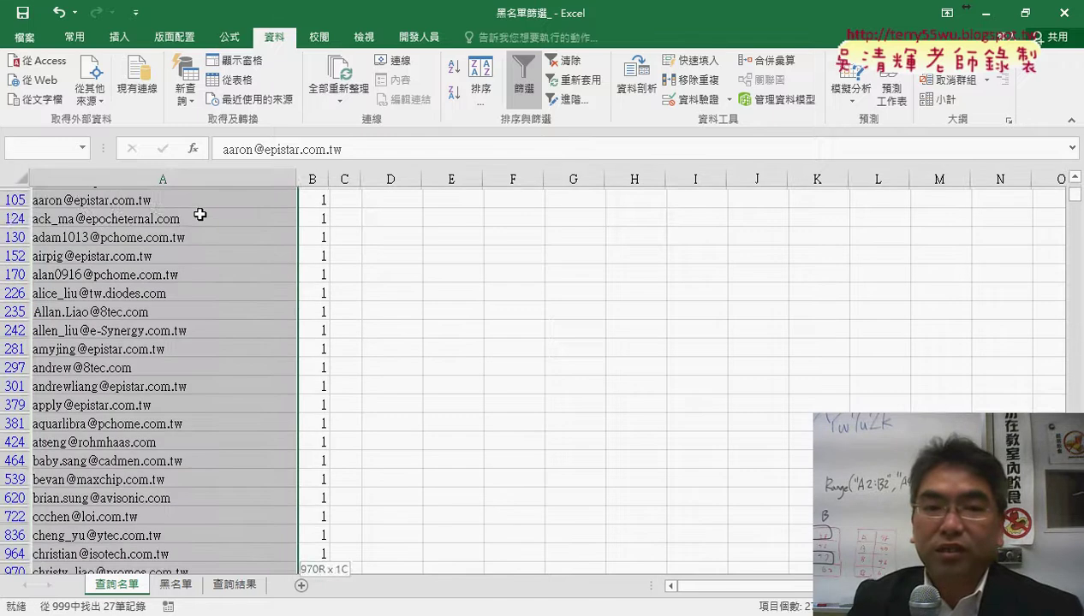
{"action": "key", "text": "ctrl+c"}
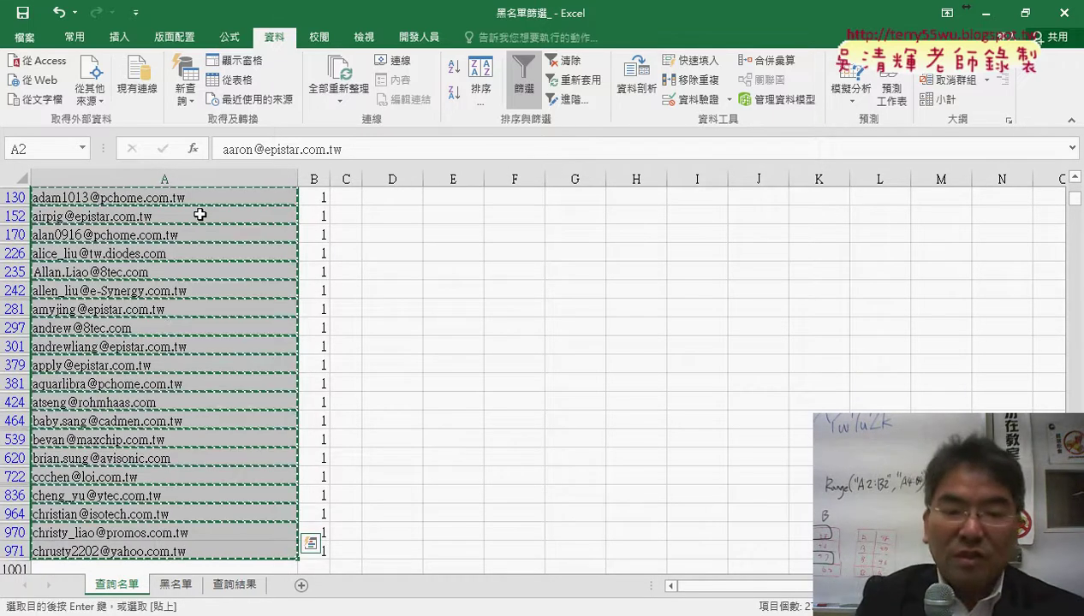
Paste the 27 matching addresses into column A of the 查詢結果 sheet from A1.
{"action": "left_click", "coordinate": [248, 589]}
{"action": "left_click", "coordinate": [172, 199]}
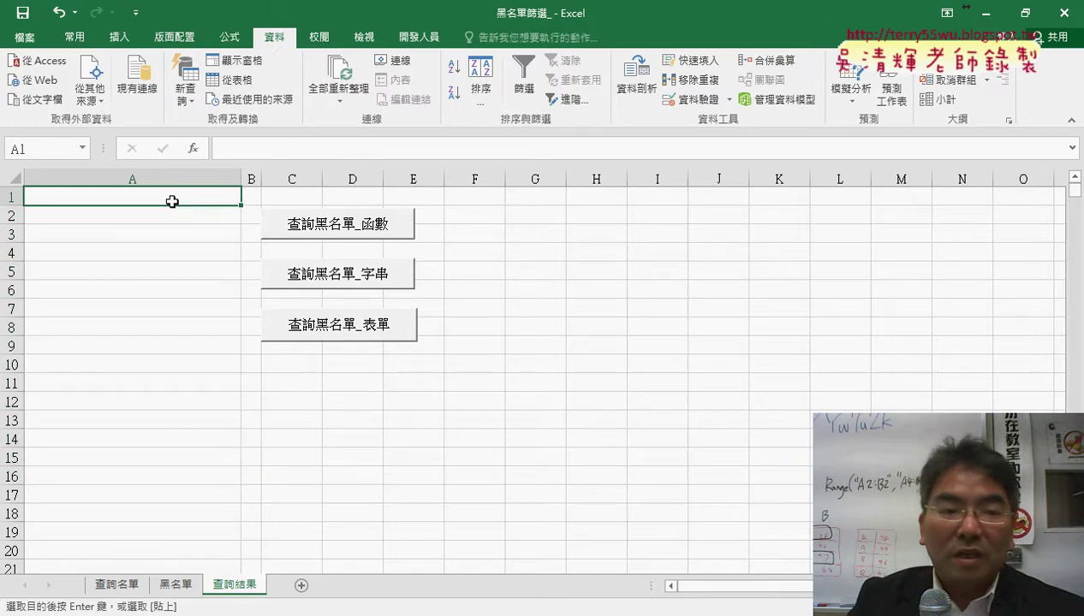
{"action": "key", "text": "ctrl+v"}
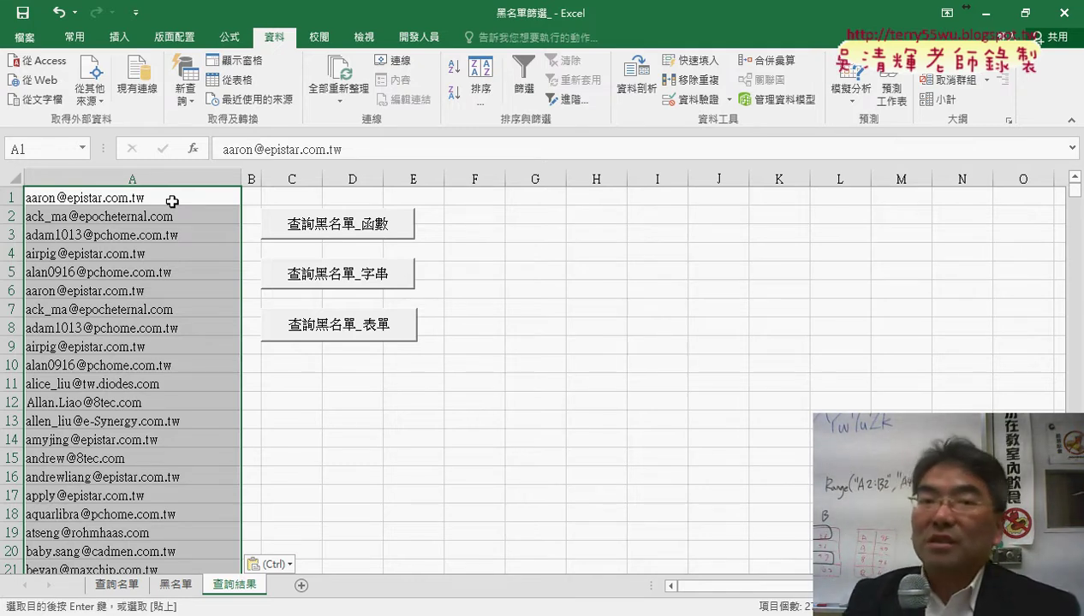
{"action": "left_click", "coordinate": [603, 435]}
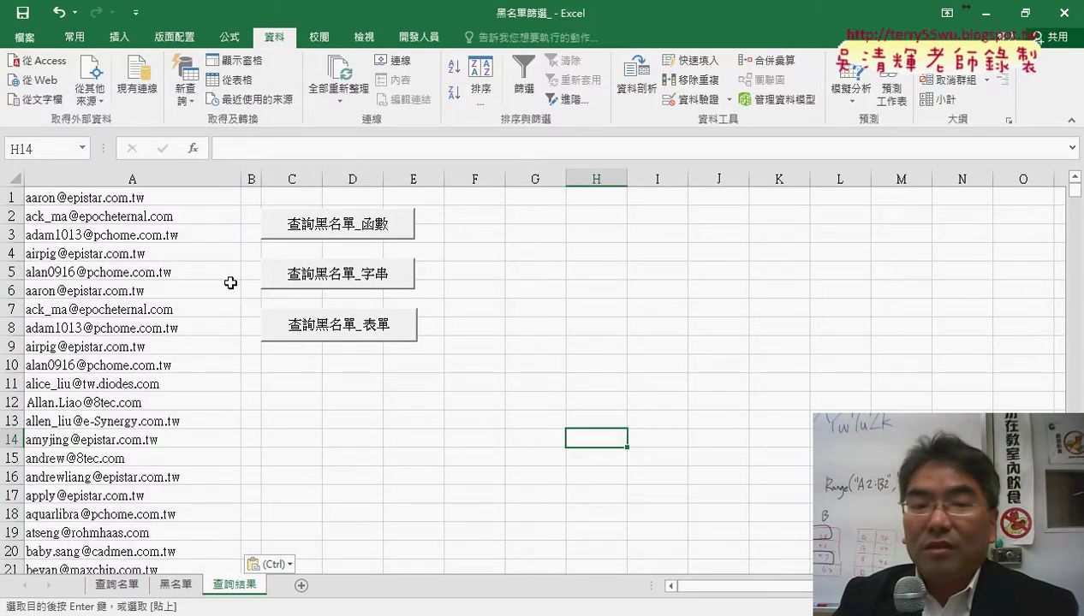
Cut the 查詢黑名單_表單 button off the 查詢結果 sheet.
{"action": "right_click", "coordinate": [386, 329]}
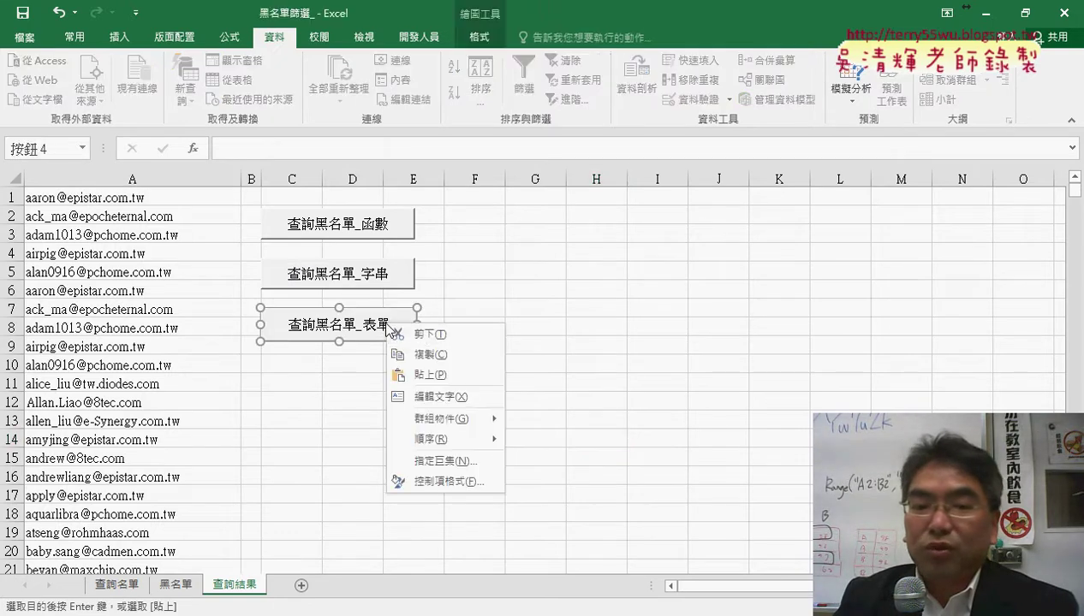
{"action": "left_click", "coordinate": [409, 334]}
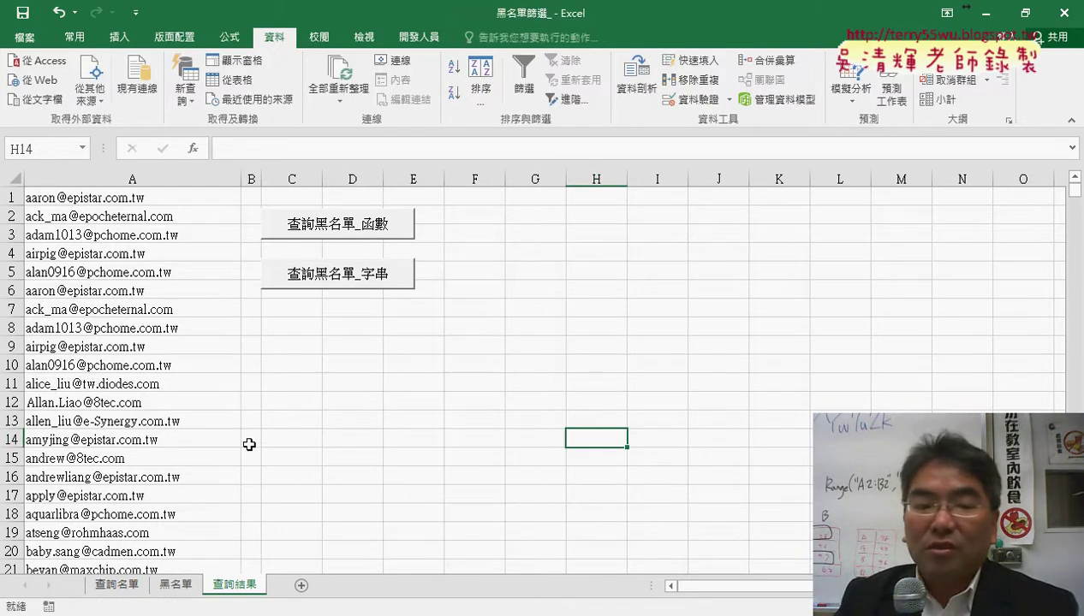
{"action": "left_click", "coordinate": [115, 585]}
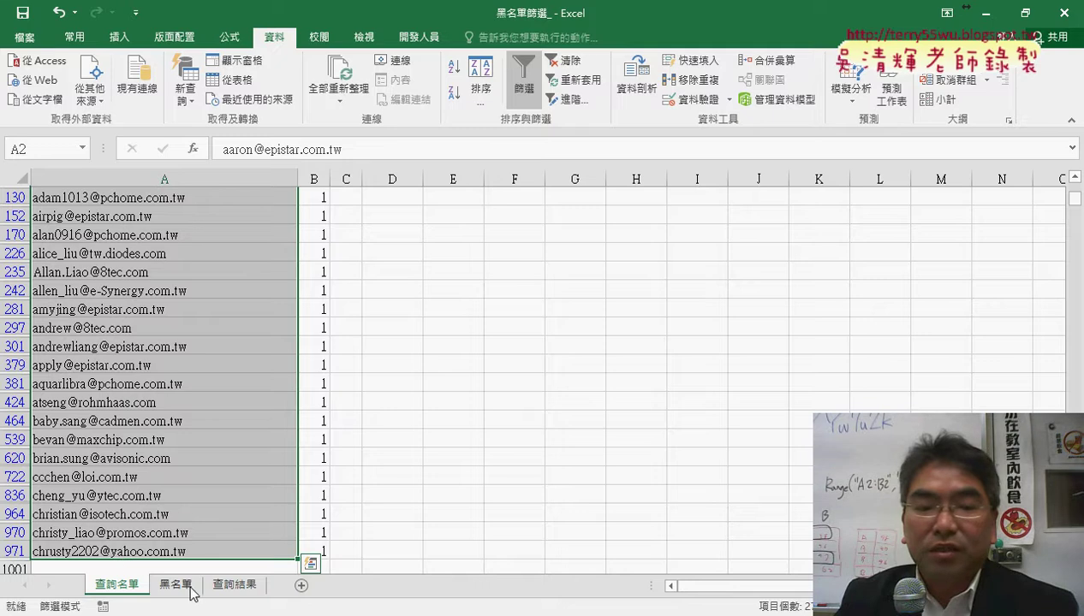
{"action": "left_click", "coordinate": [237, 588]}
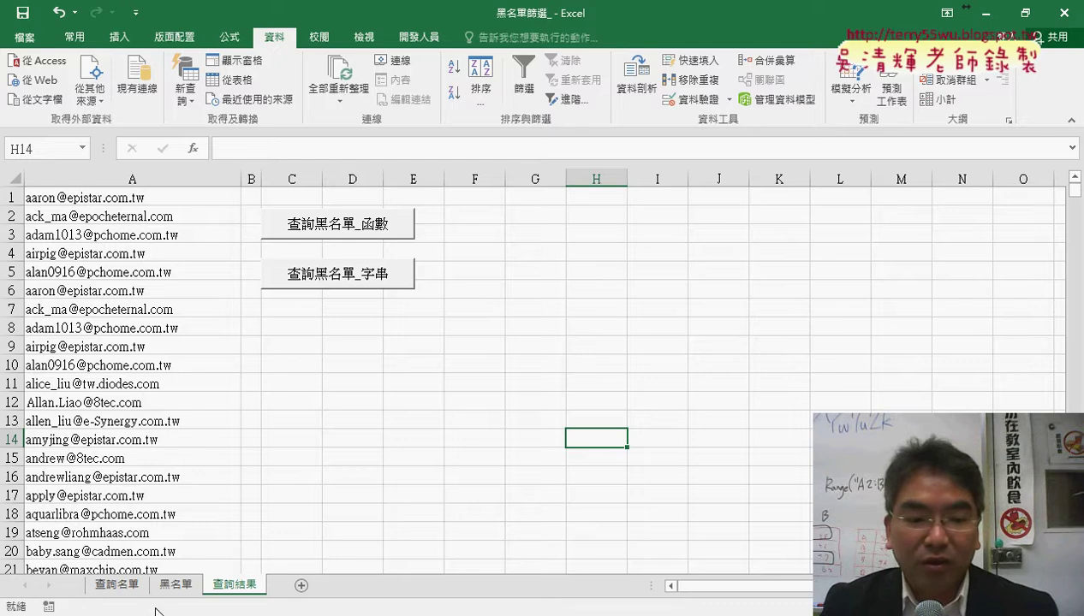
Turn off filtering on 查詢名單 so all rows show, and check B2's COUNTIF formula.
{"action": "left_click", "coordinate": [120, 584]}
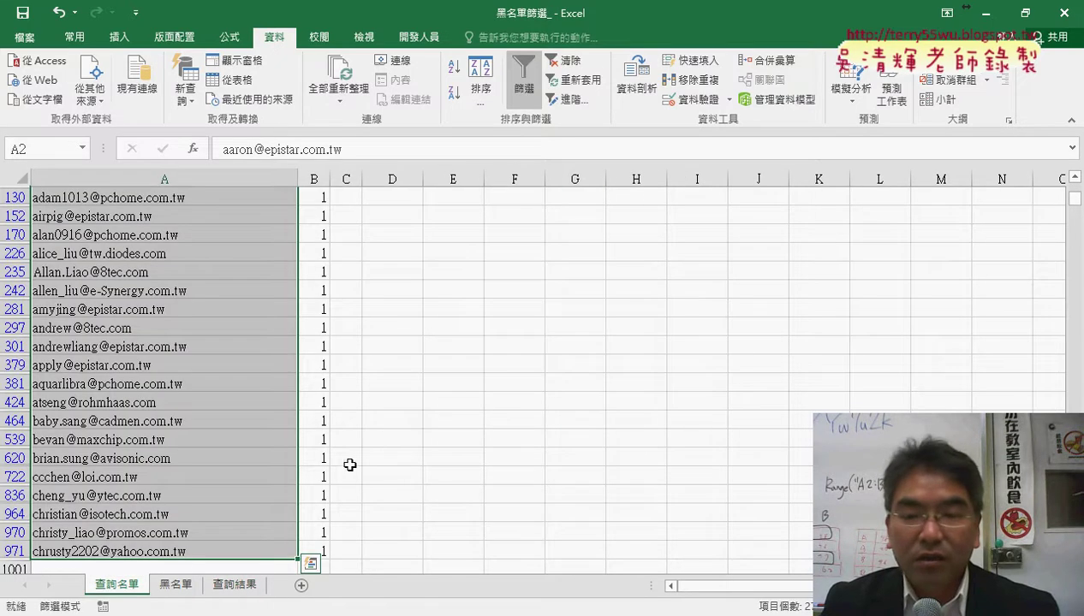
{"action": "scroll", "coordinate": [351, 463], "scroll_direction": "up", "scroll_amount": 3}
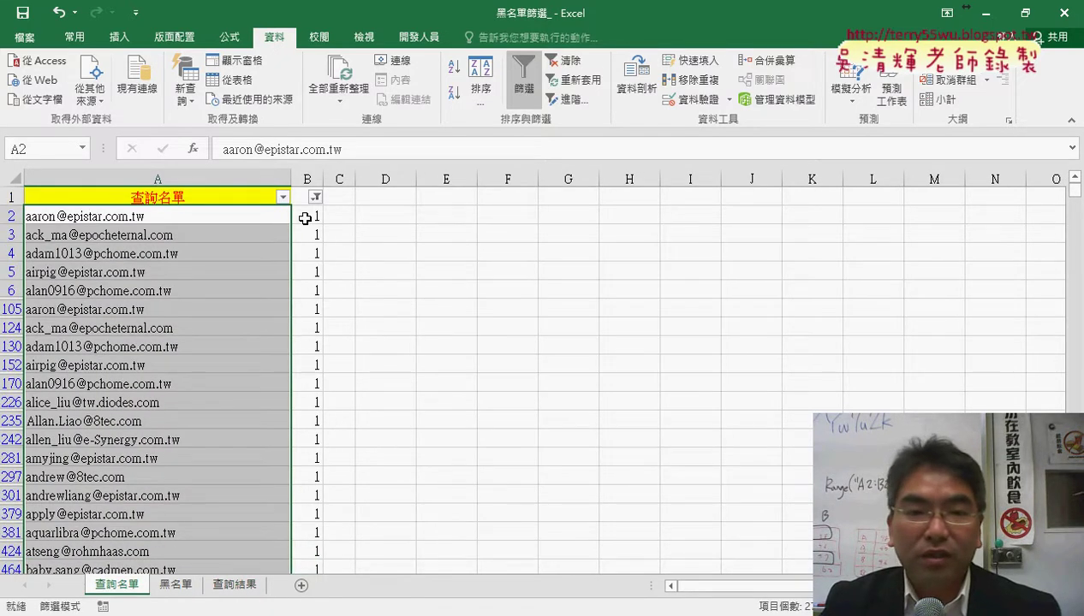
{"action": "left_click", "coordinate": [514, 101]}
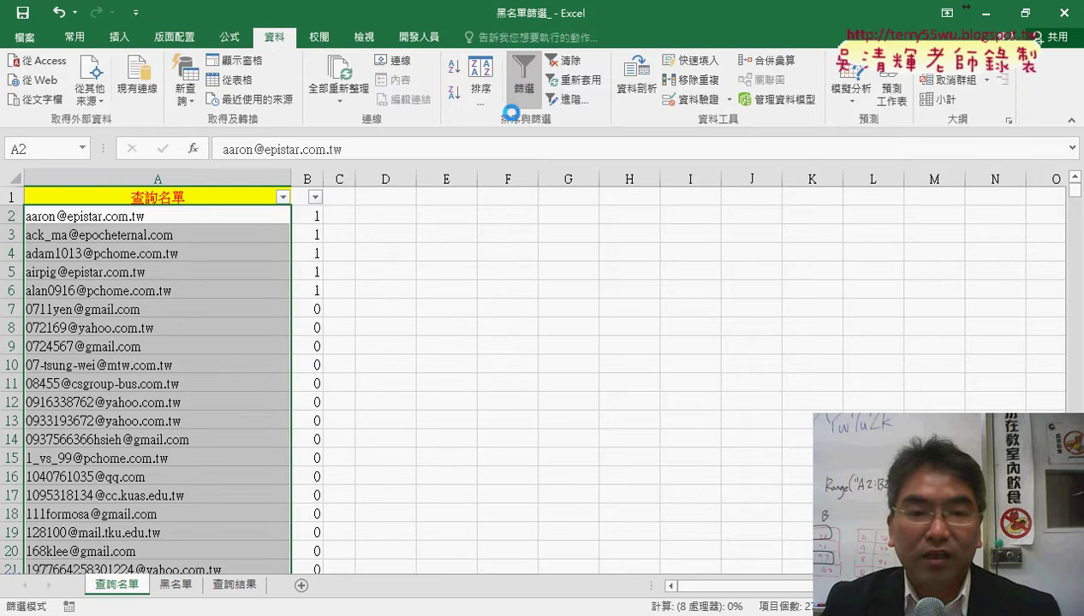
{"action": "left_click", "coordinate": [316, 217]}
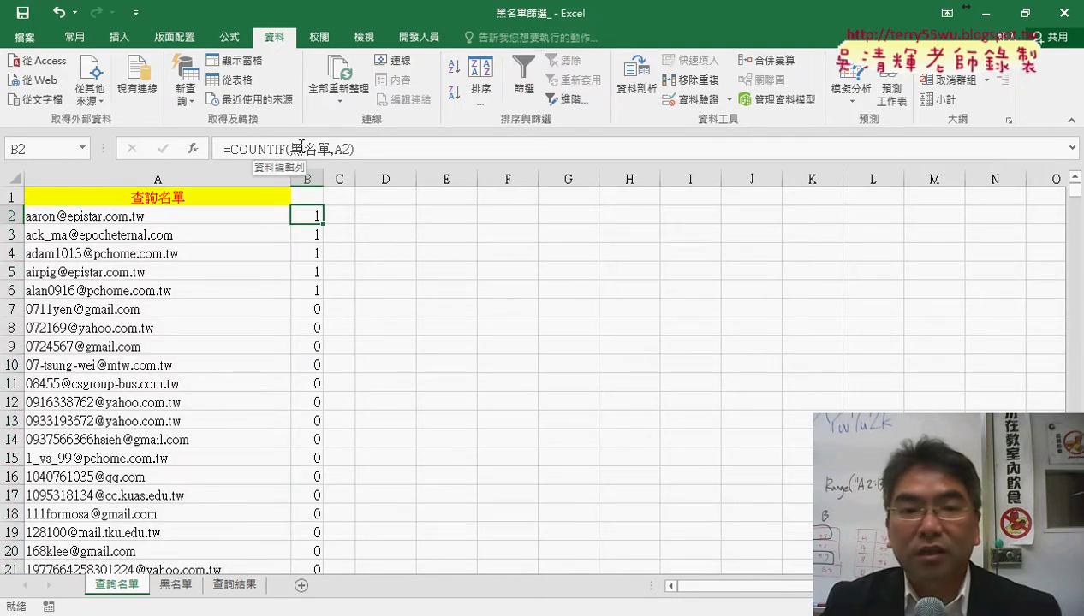
{"action": "left_click", "coordinate": [301, 147]}
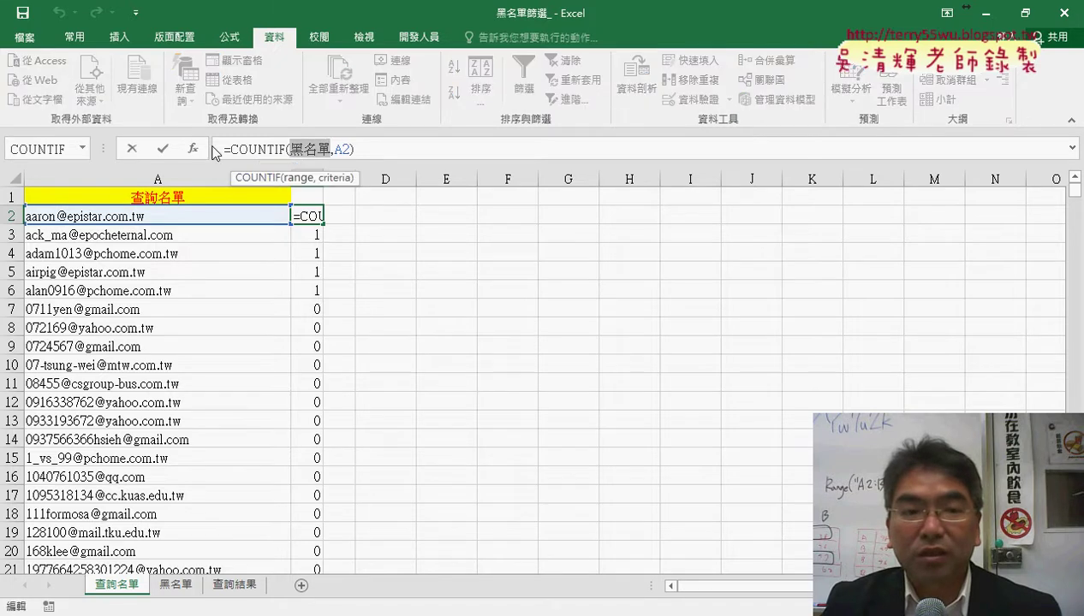
{"action": "left_click", "coordinate": [133, 149]}
Select the 黑名單 list from A1 down, cancel Create from Selection, and return to 查詢名單.
{"action": "left_click", "coordinate": [175, 585]}
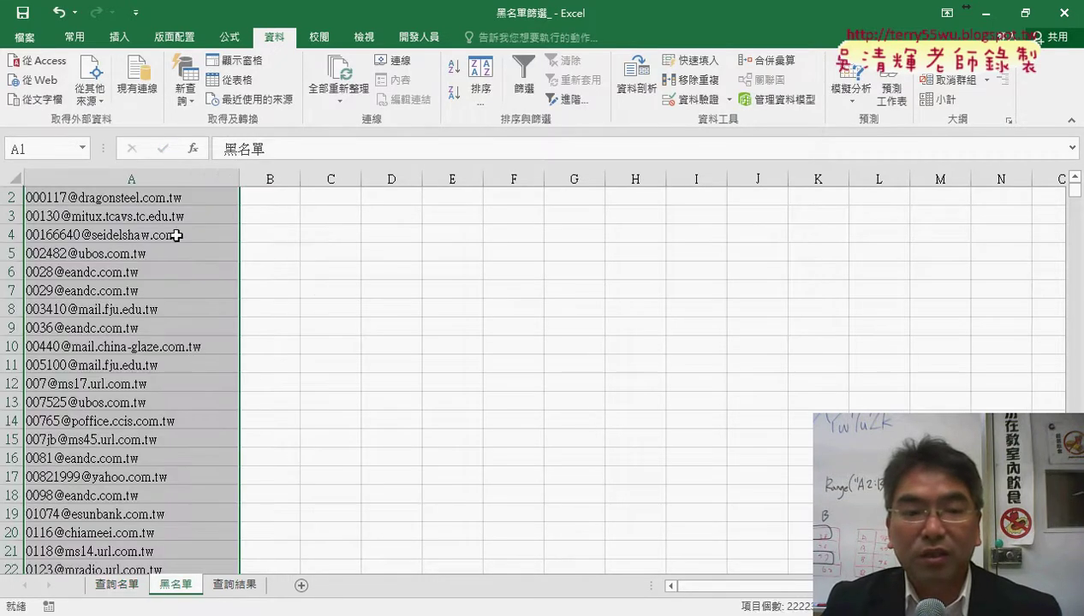
{"action": "scroll", "coordinate": [205, 306], "scroll_direction": "up", "scroll_amount": 1}
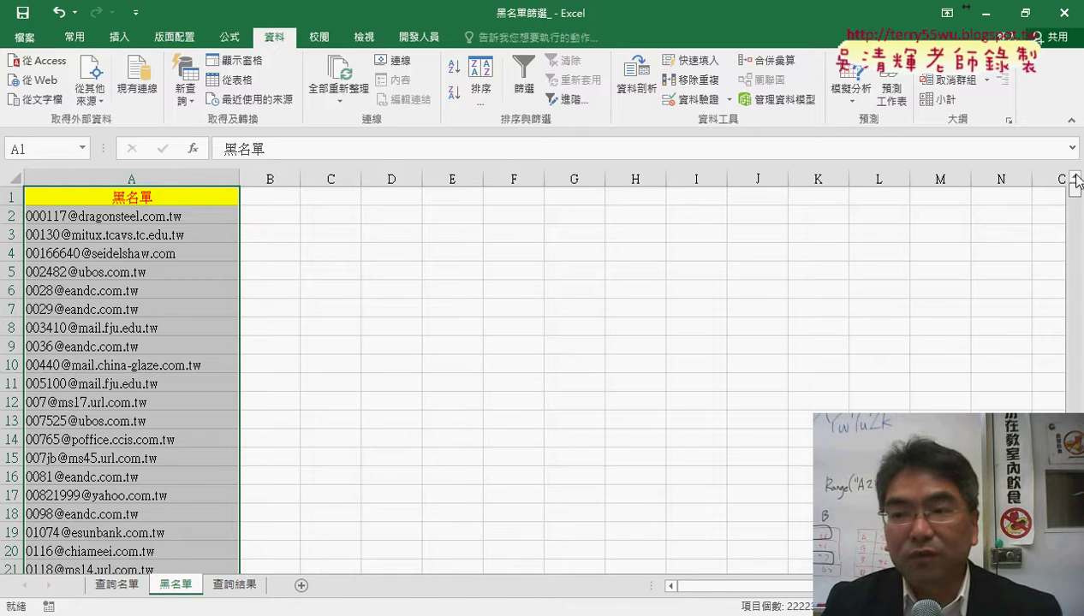
{"action": "left_click", "coordinate": [161, 196]}
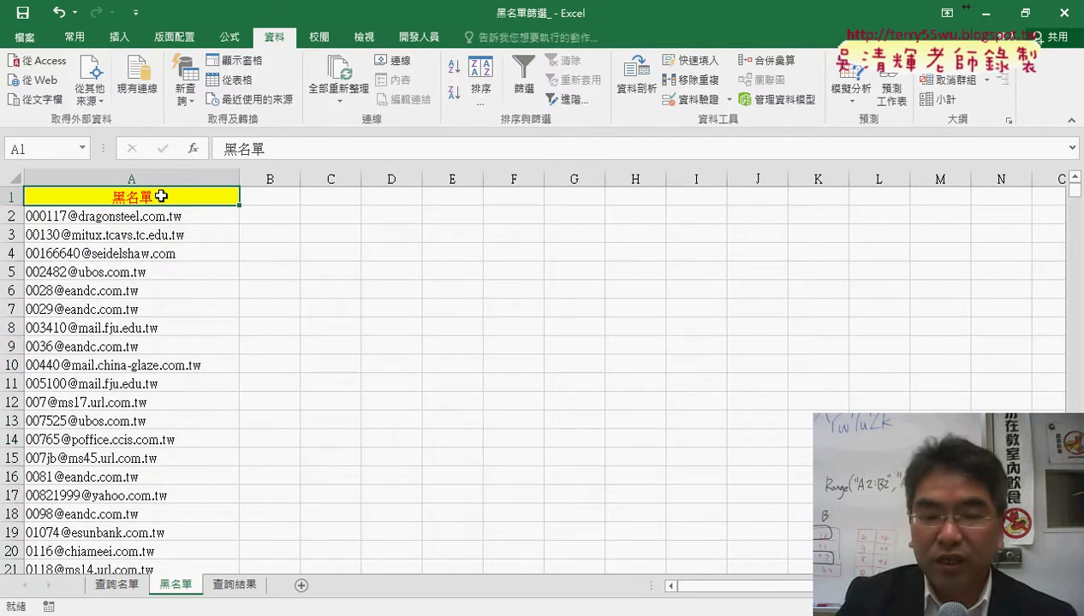
{"action": "key", "text": "ctrl+shift+Down"}
{"action": "left_click", "coordinate": [233, 37]}
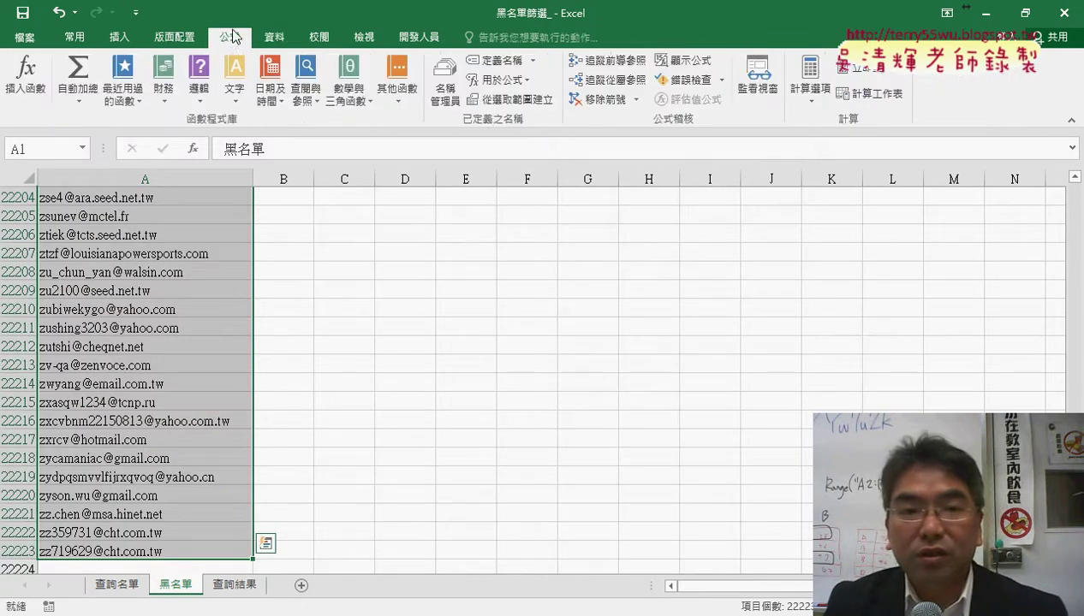
{"action": "left_click", "coordinate": [507, 99]}
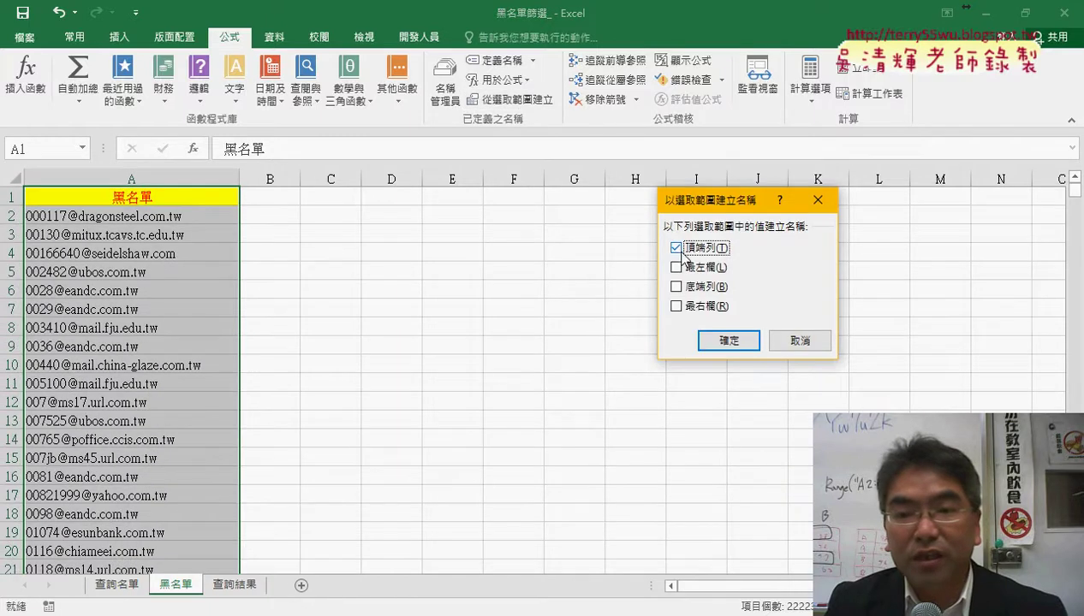
{"action": "left_click", "coordinate": [800, 340]}
{"action": "left_click", "coordinate": [113, 586]}
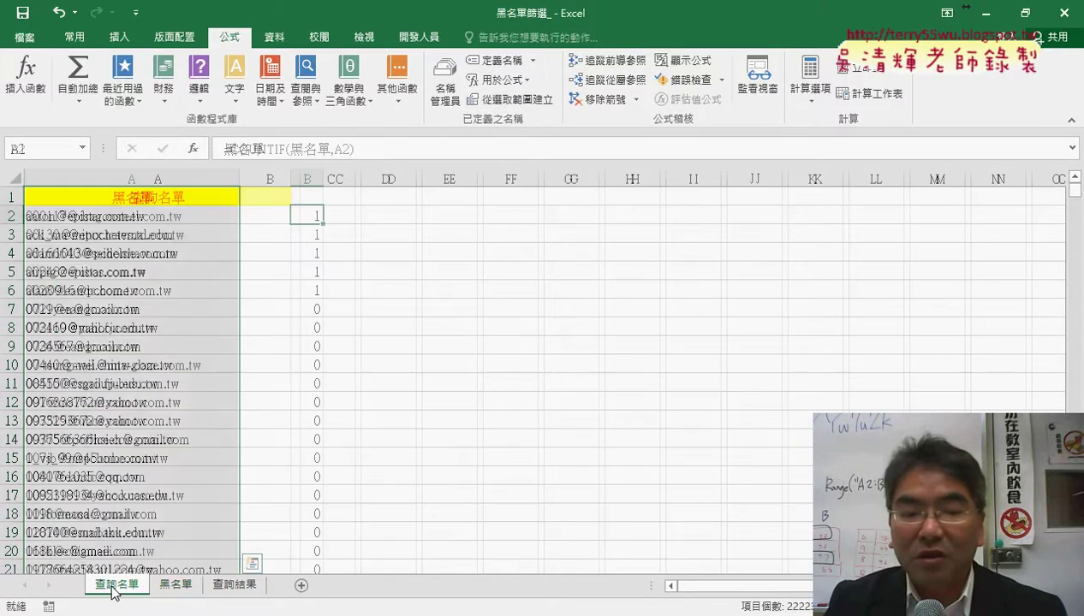